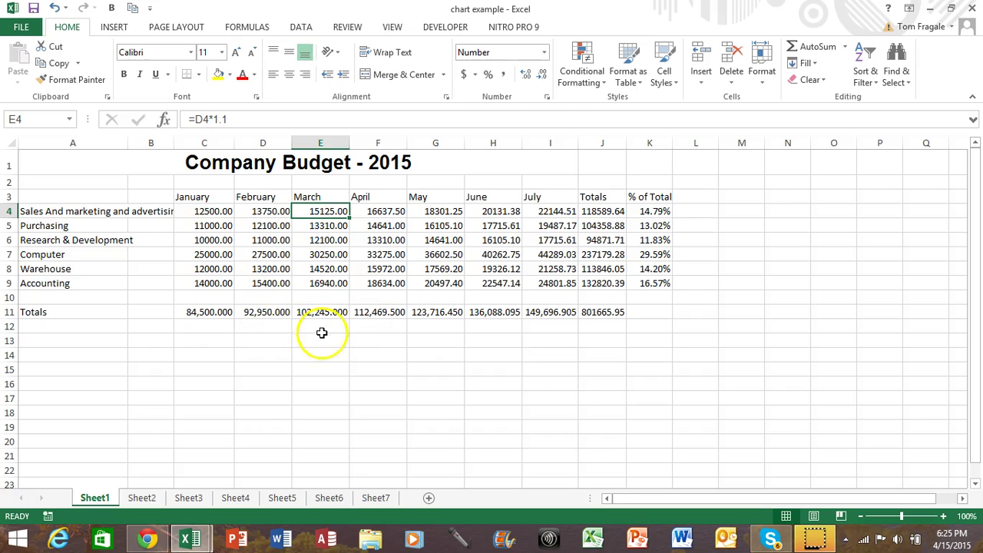
Step: Check the January values in column C and the February formula in D4, then select C4:C9
left_click(201, 213)
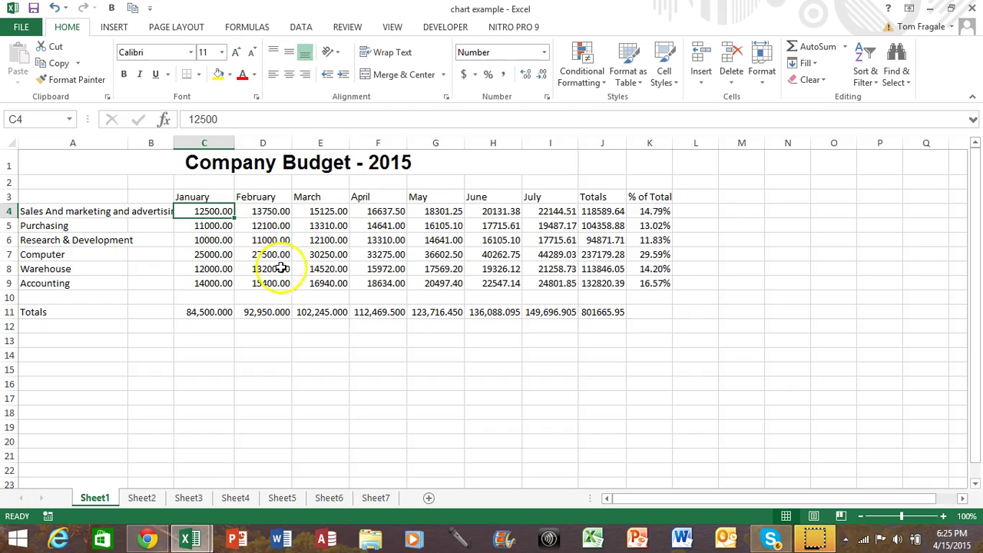
left_click(205, 225)
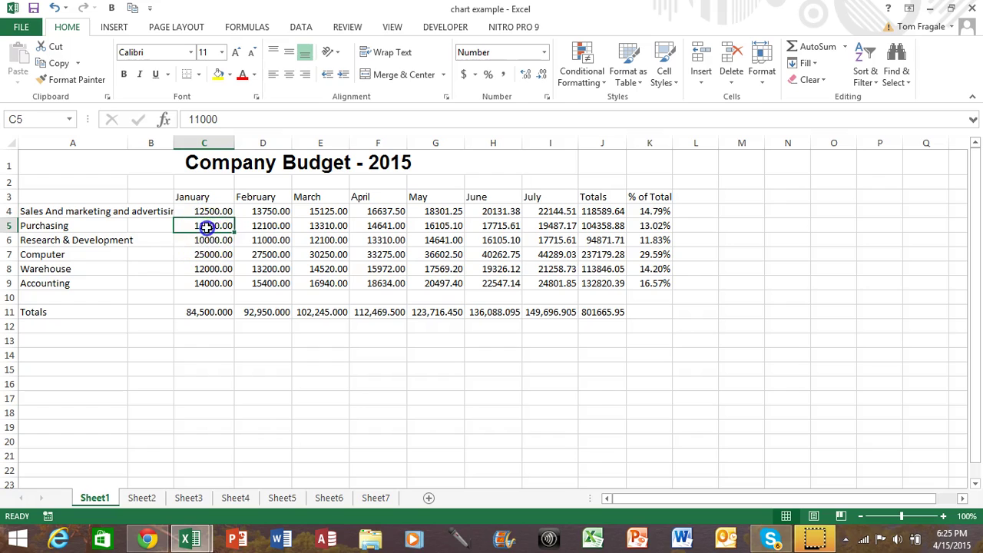
left_click(208, 241)
left_click(209, 254)
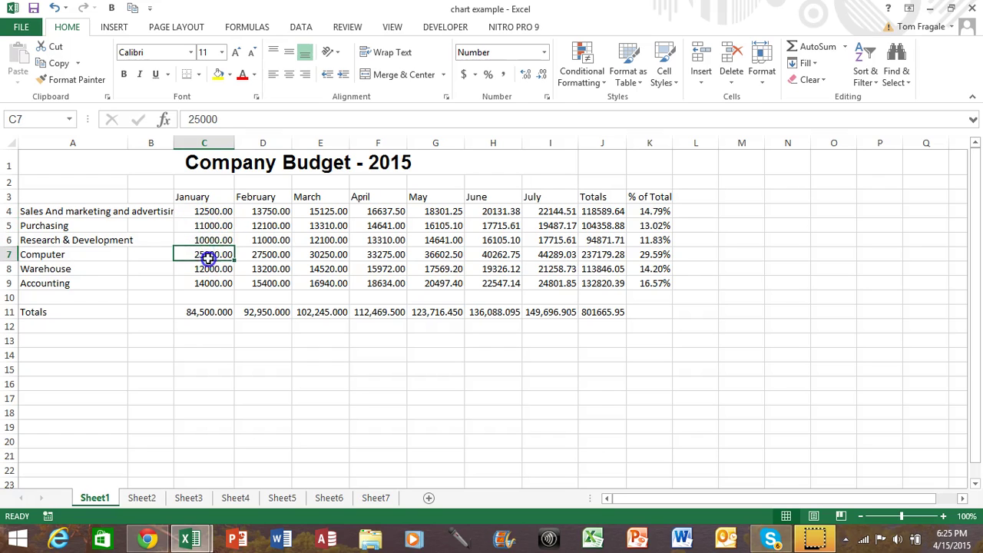
left_click(276, 212)
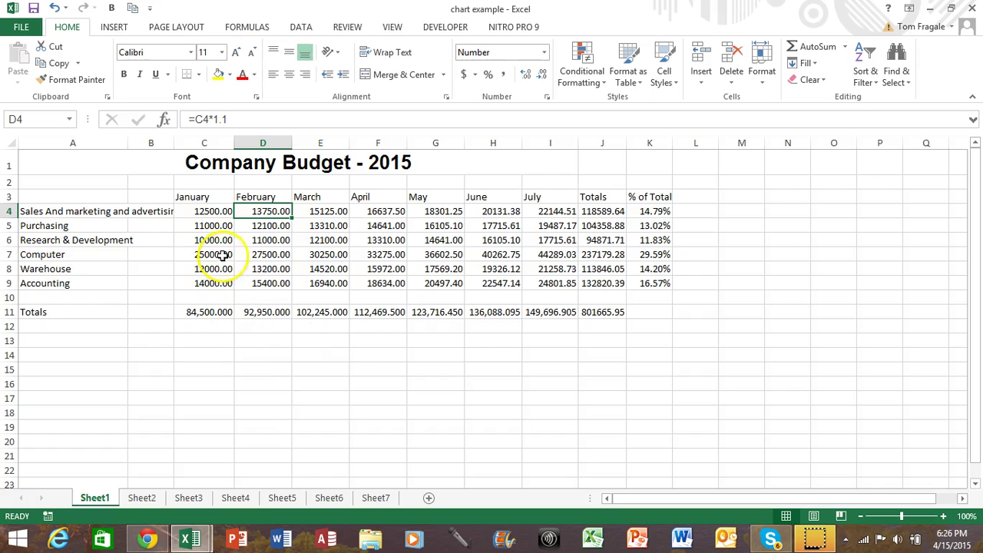
left_click(214, 214)
left_click_drag(215, 217, 213, 282)
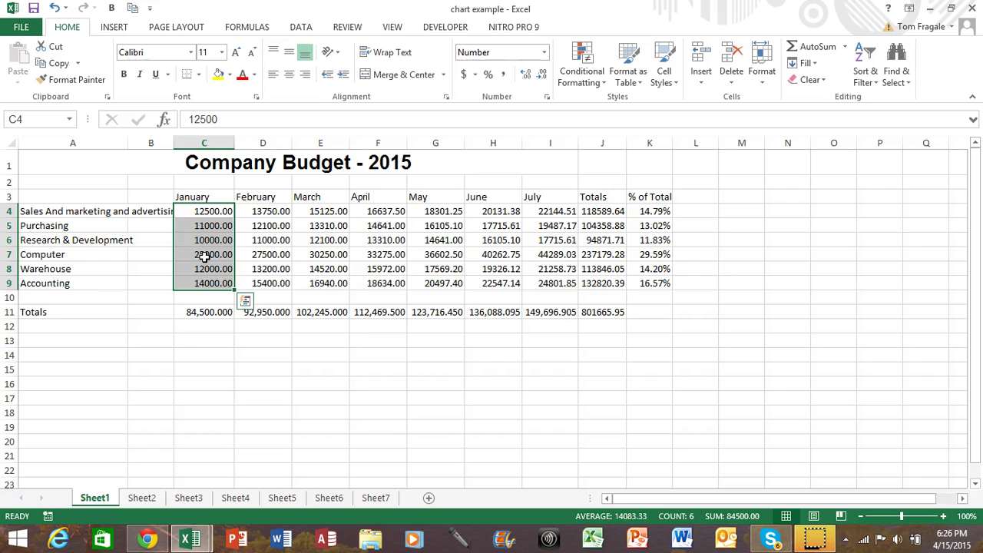
Step: Clear the Locked option on the Format Cells Protection tab for C4:C9
right_click(204, 256)
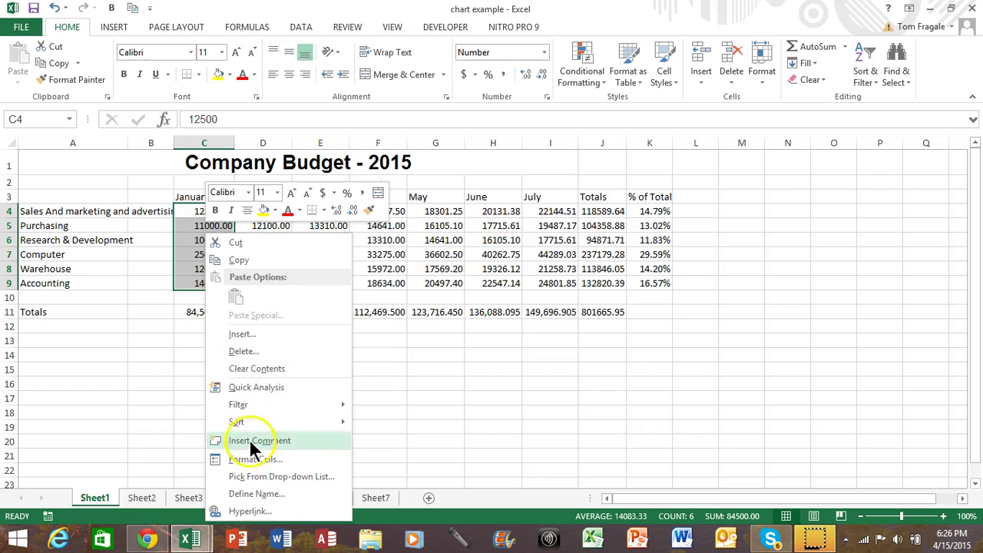
left_click(248, 458)
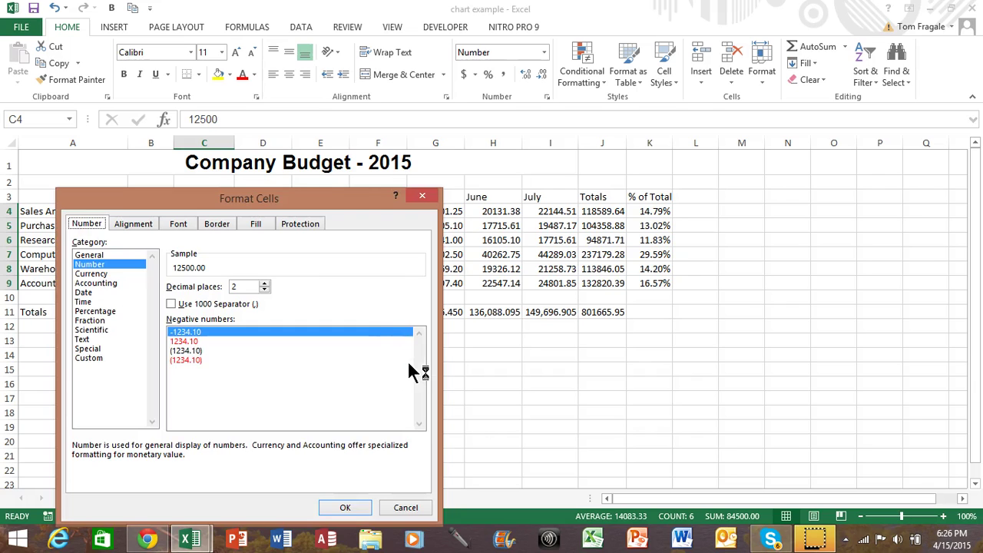
left_click_drag(209, 204, 398, 127)
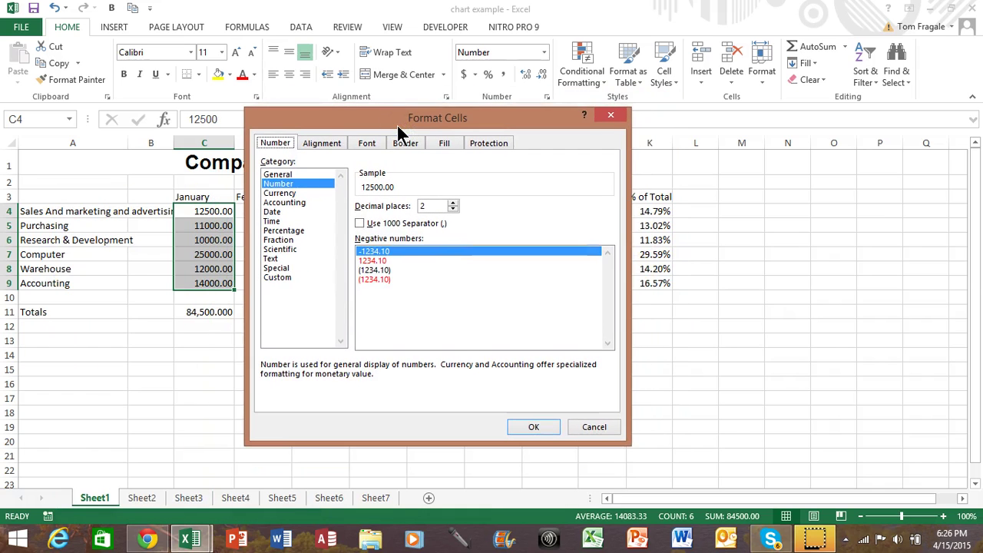
left_click(484, 144)
left_click(474, 146)
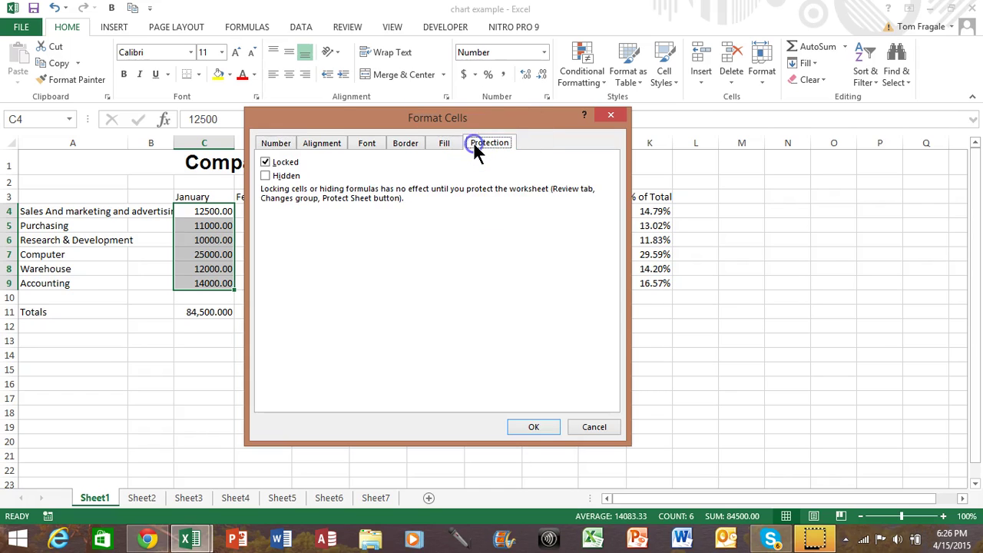
left_click(270, 163)
left_click(266, 162)
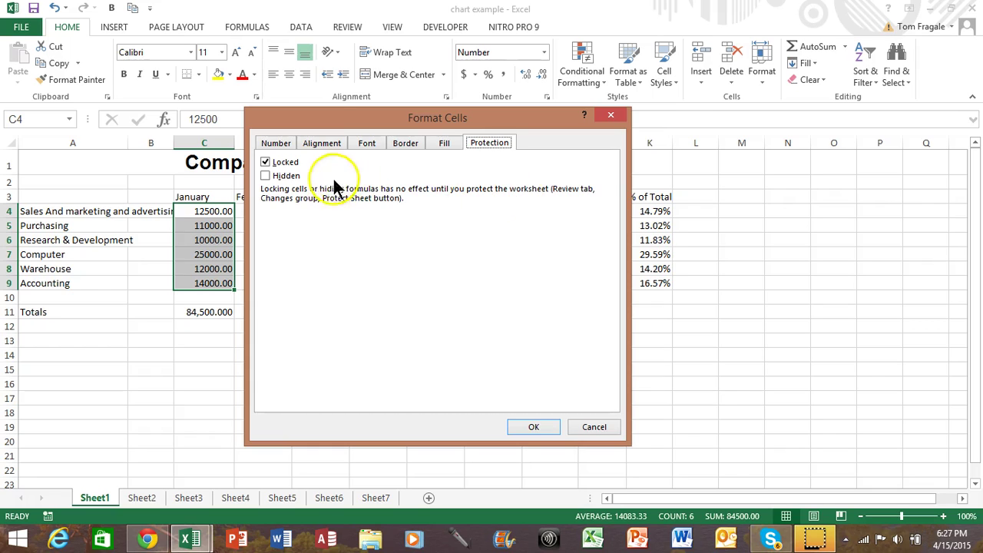
left_click(268, 161)
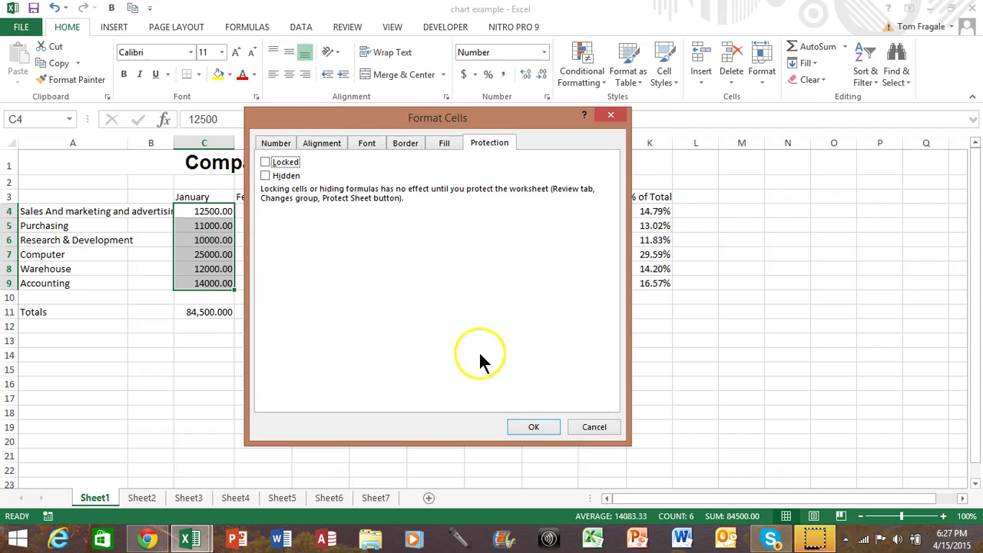
left_click(525, 424)
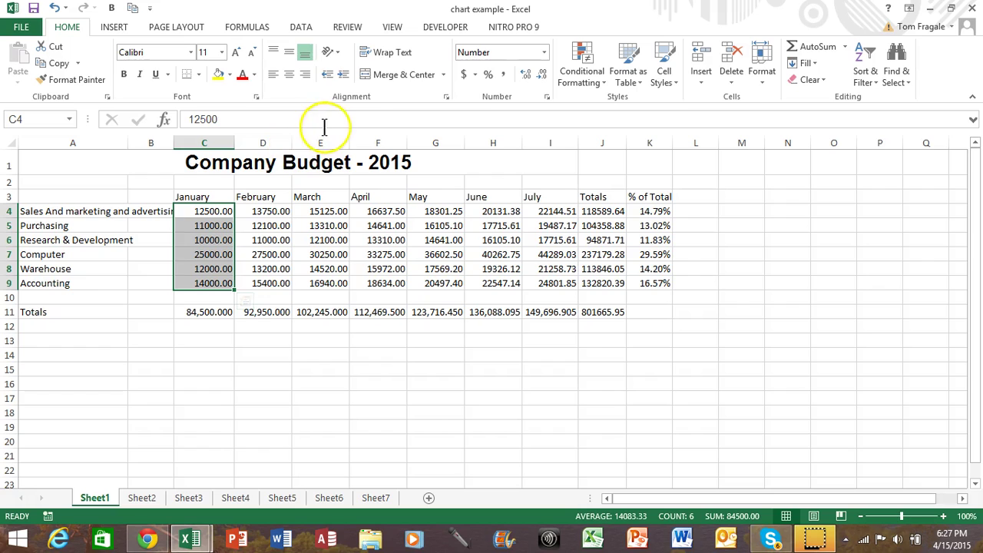
Step: Protect Sheet1 from the Review tab with a password, re-entering it to confirm
left_click(344, 29)
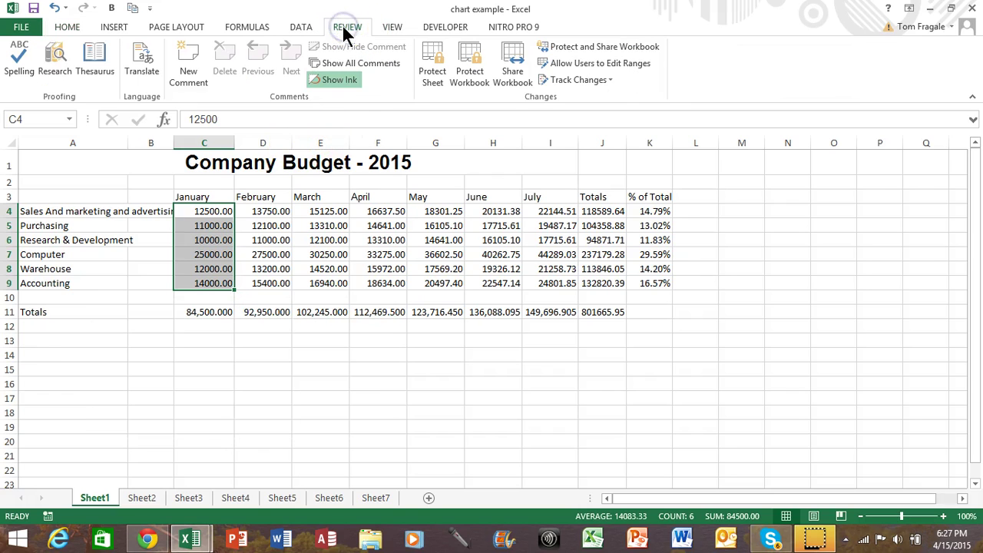
left_click(434, 67)
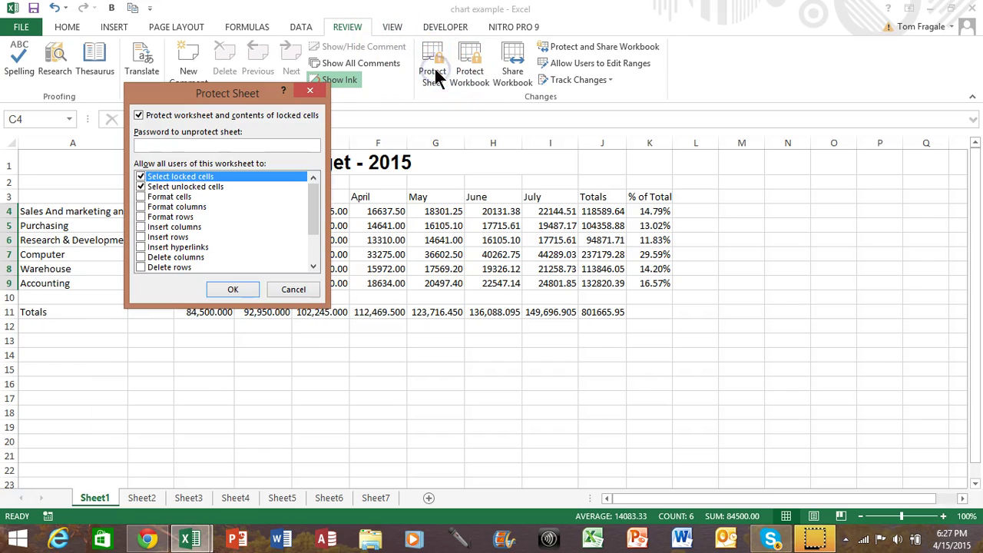
left_click_drag(223, 93, 381, 130)
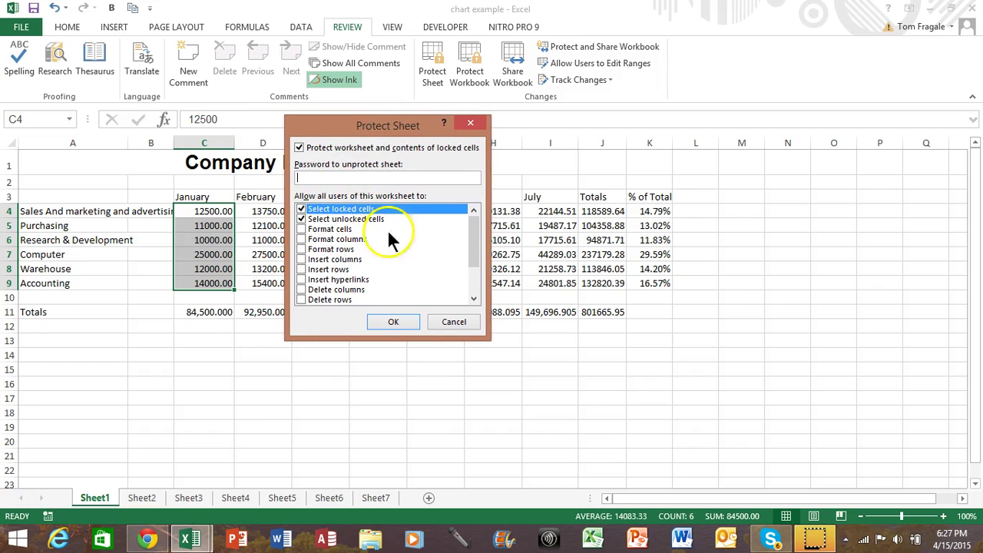
left_click_drag(472, 244, 471, 266)
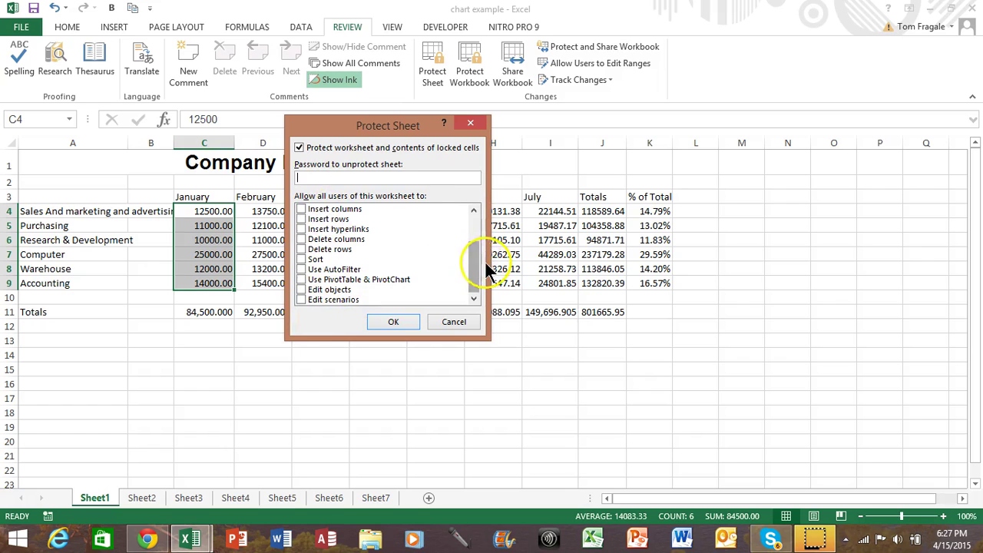
left_click_drag(476, 275, 476, 247)
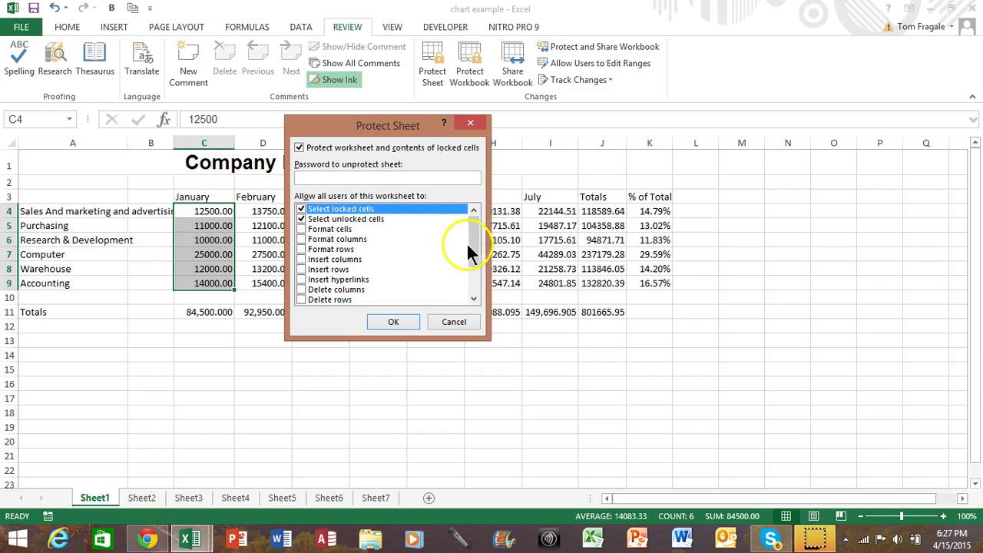
left_click_drag(474, 242, 472, 208)
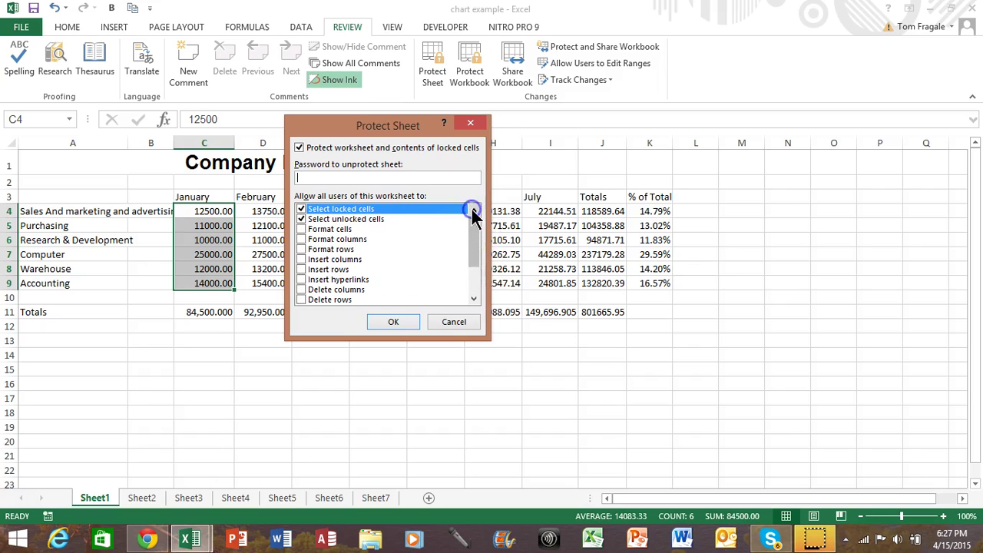
left_click(391, 221)
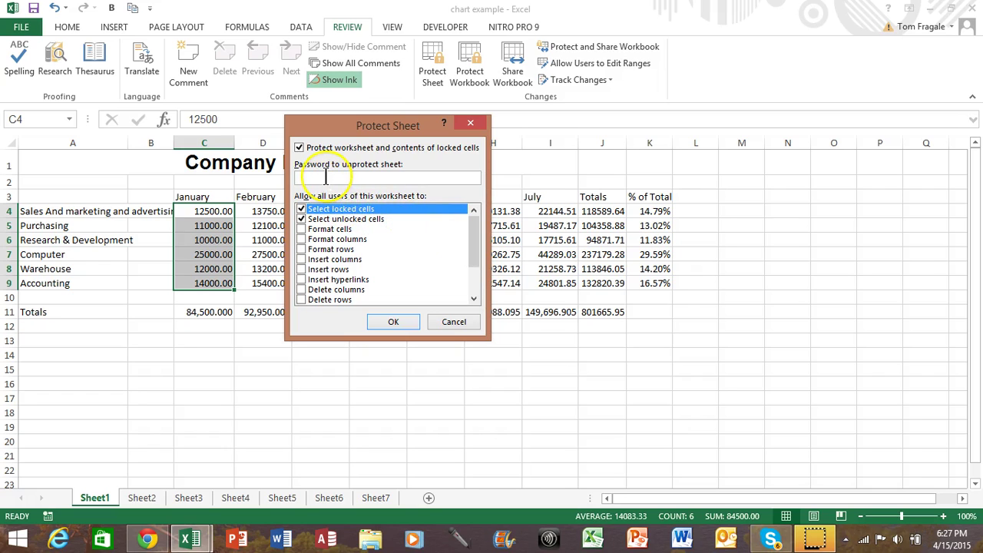
type("aaa")
key("Return")
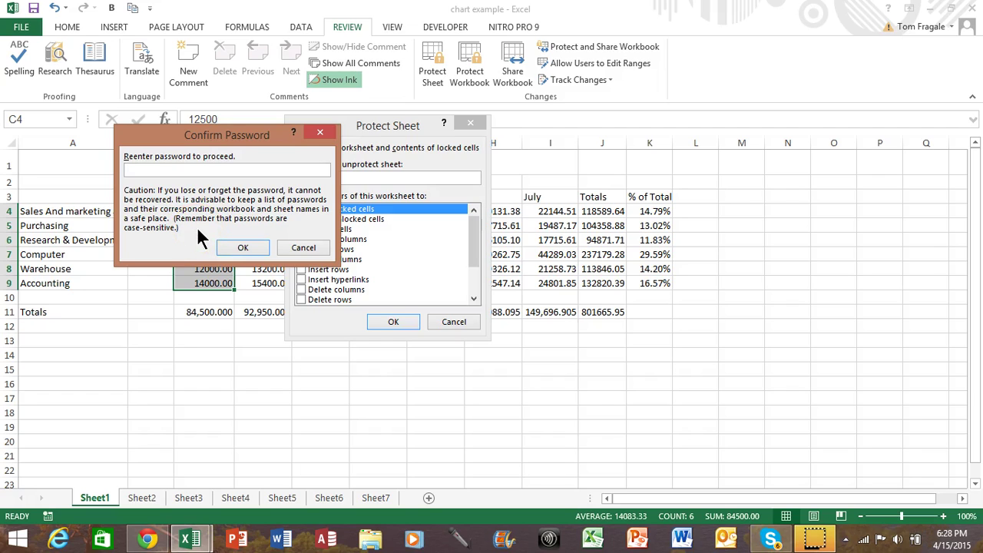
key("Return")
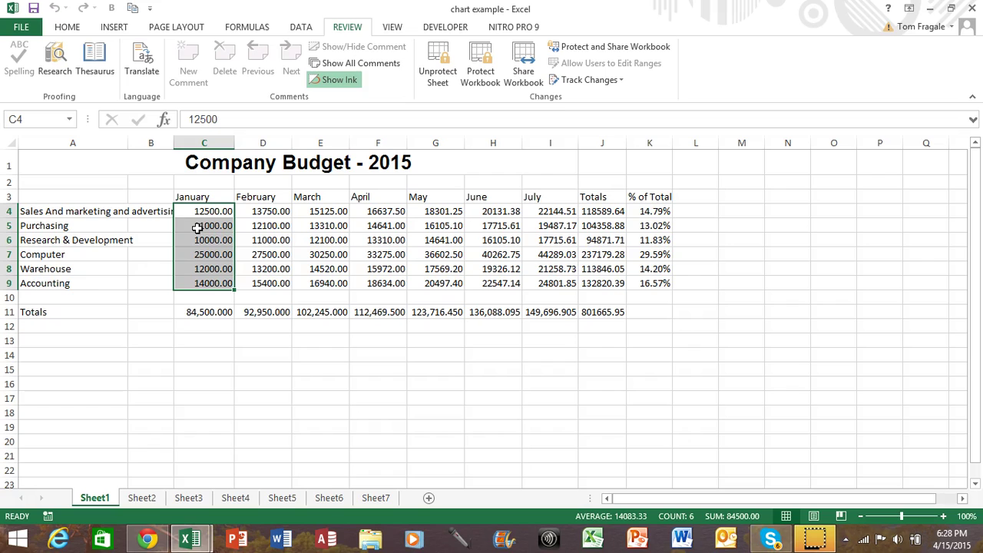
Step: Enter 15000 as the January Sales and marketing value in C4
left_click_drag(268, 226, 277, 222)
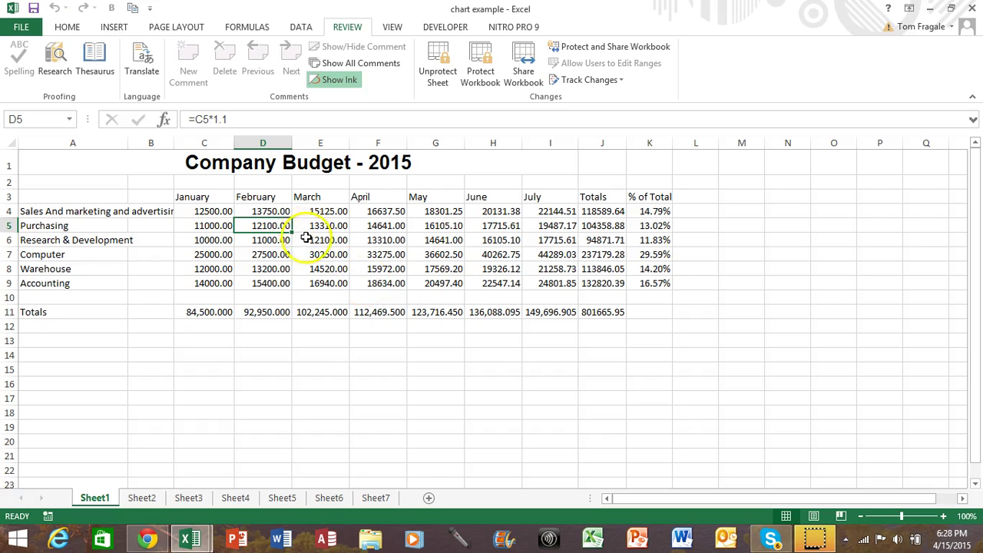
left_click(223, 212)
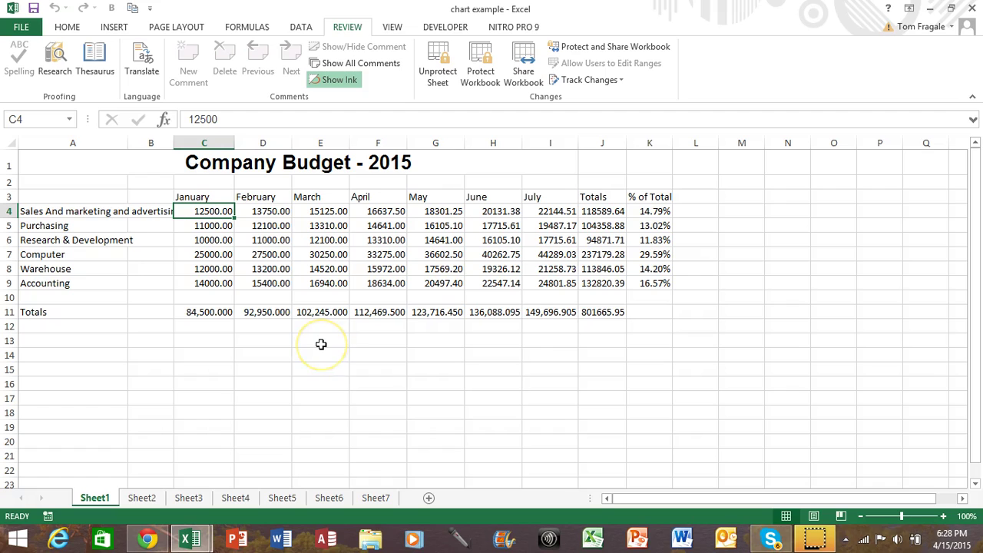
type("15000")
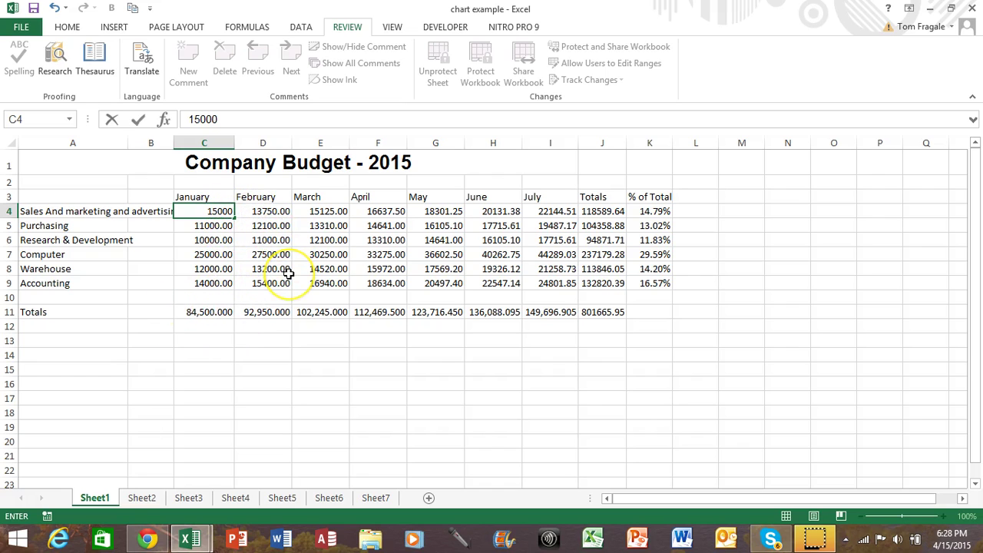
key("Return")
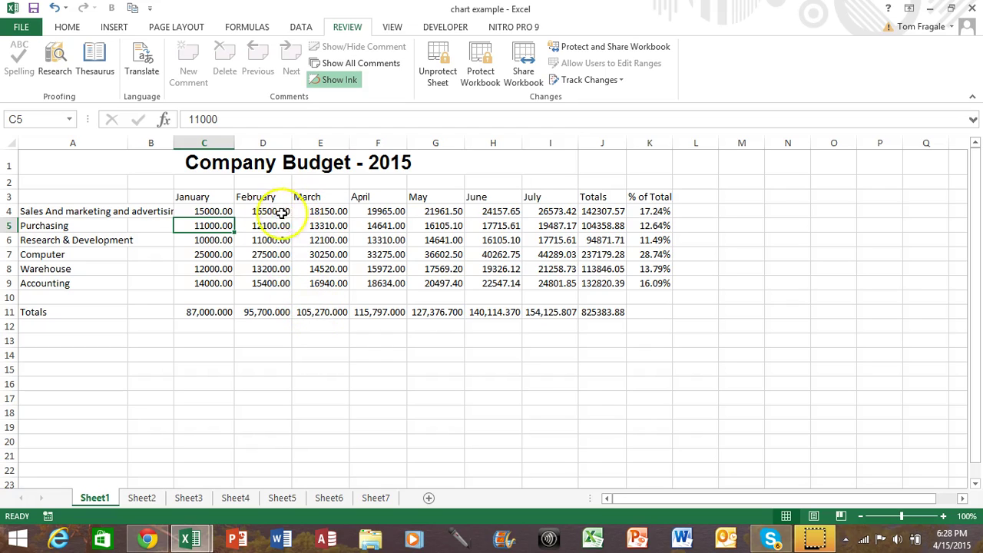
Step: Try to edit the locked February formula in D4 and dismiss the protected-sheet warning
left_click(260, 212)
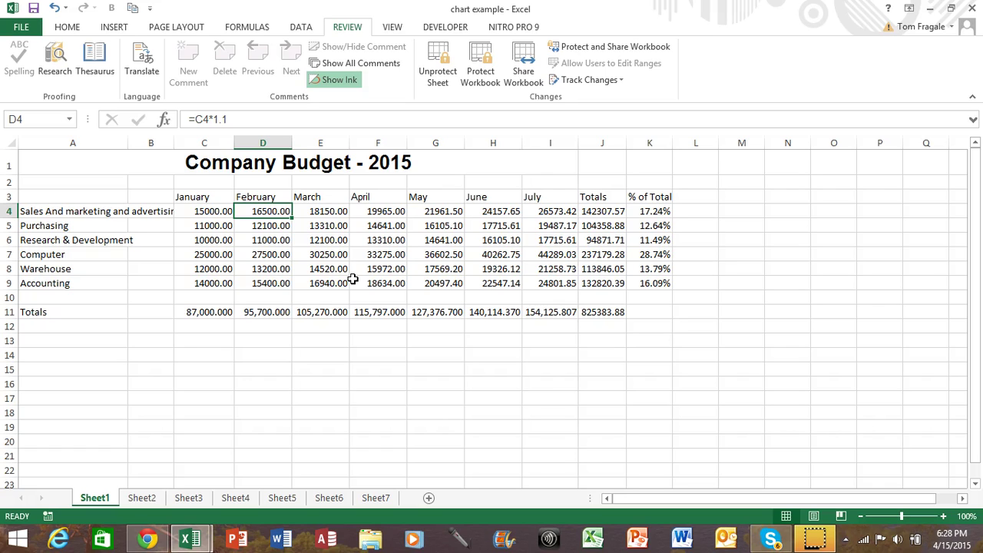
double_click(352, 279)
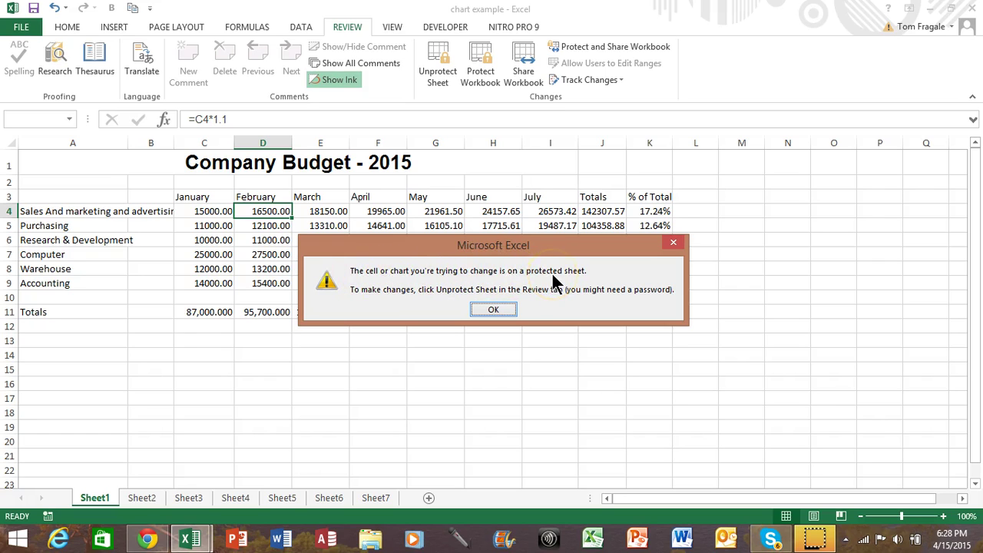
left_click(486, 310)
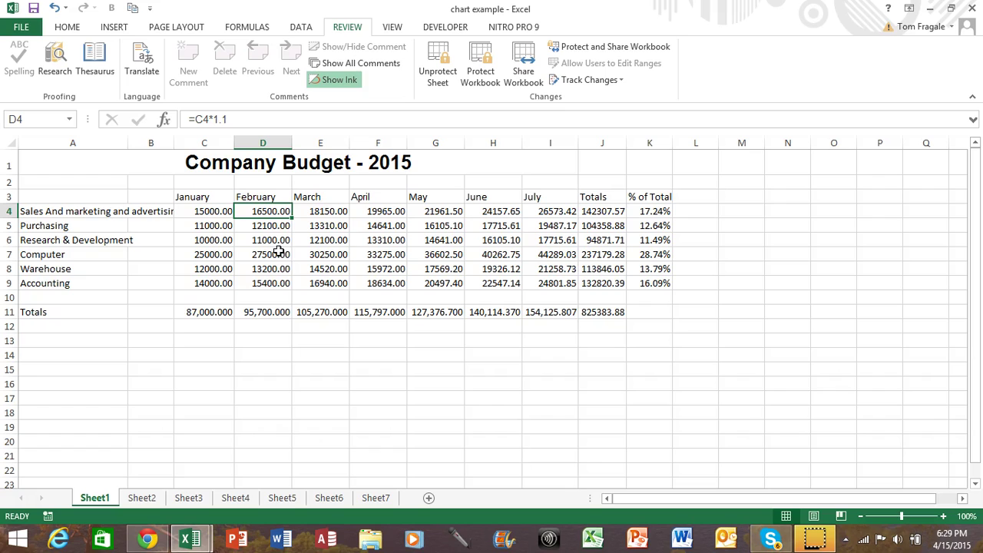
Step: Unprotect Sheet1 from the Review tab by entering the sheet password
left_click(332, 82)
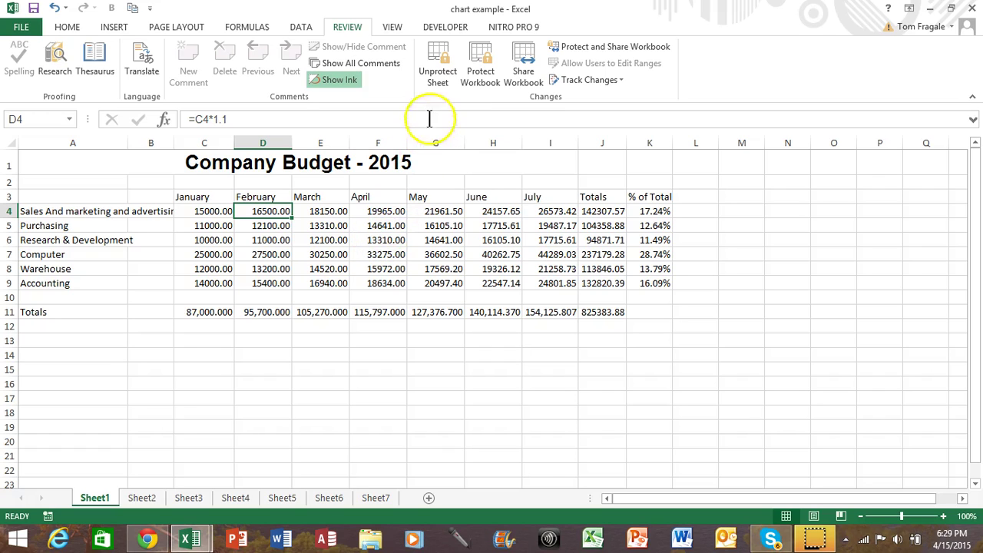
left_click(443, 80)
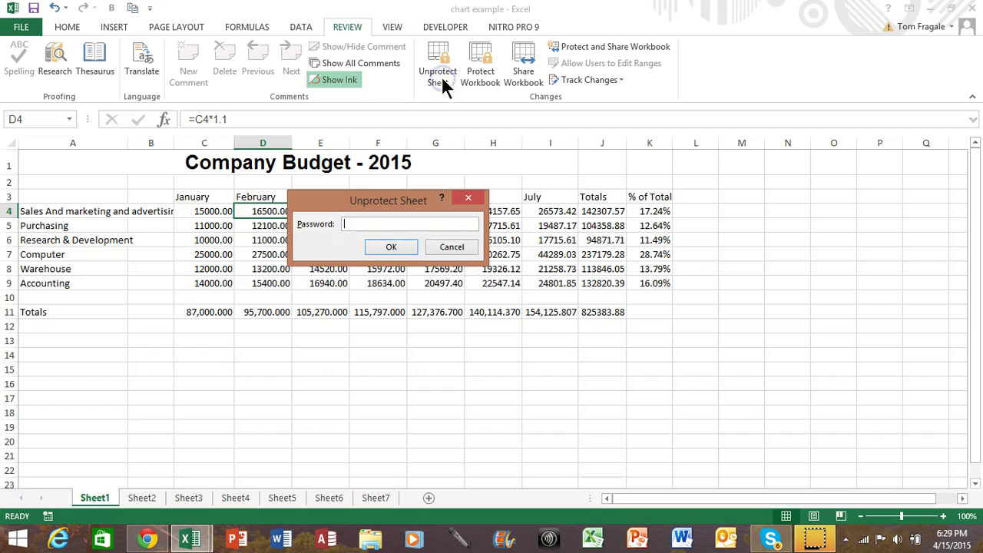
key("Return")
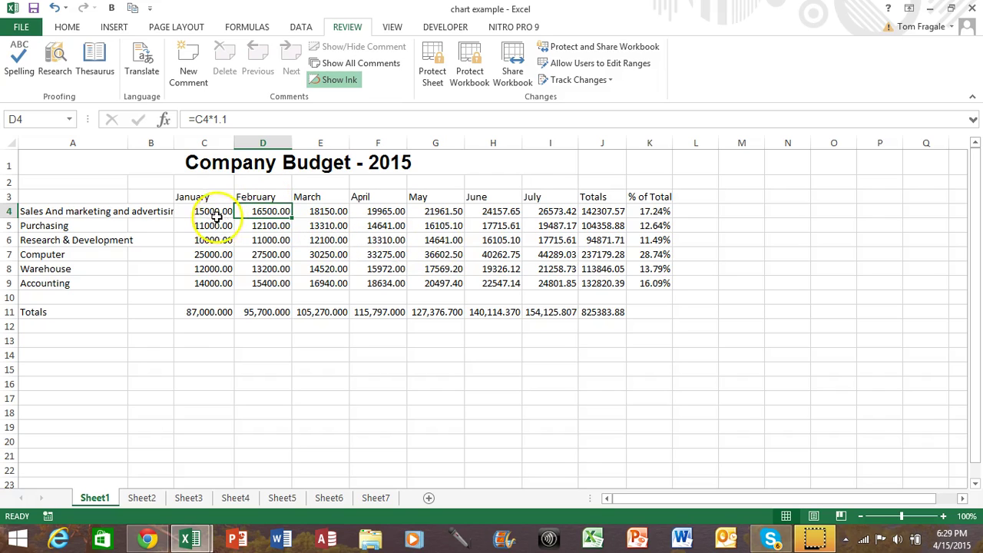
left_click_drag(204, 211, 203, 284)
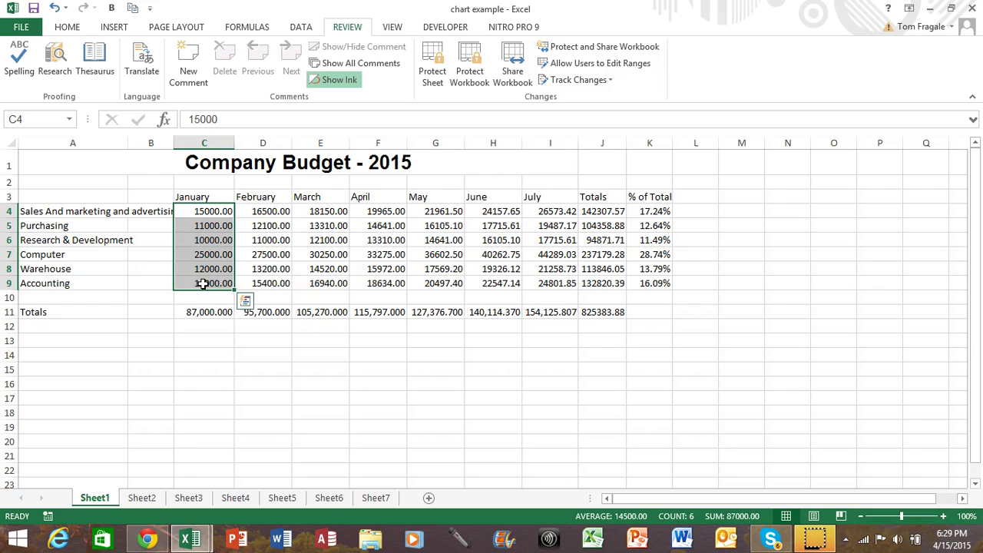
right_click(203, 283)
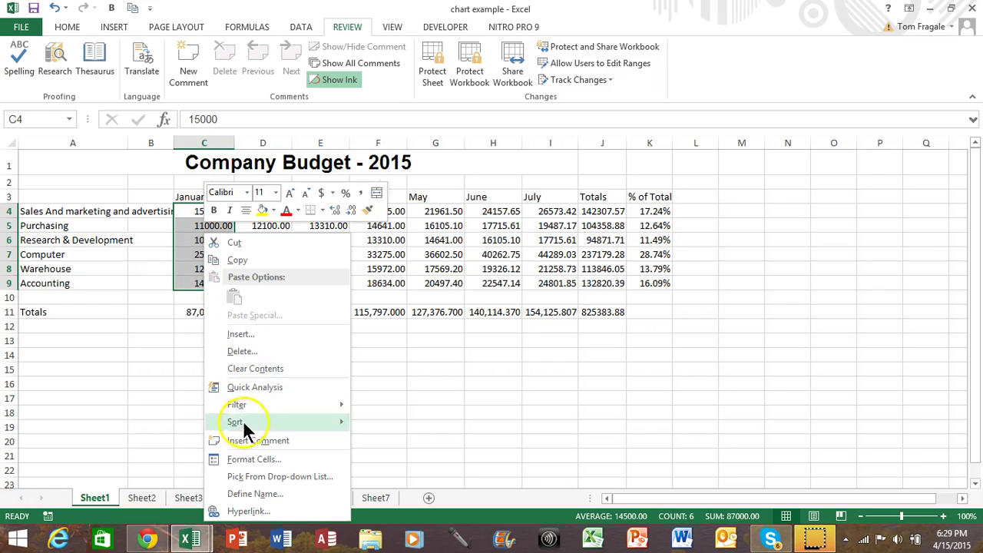
left_click(247, 459)
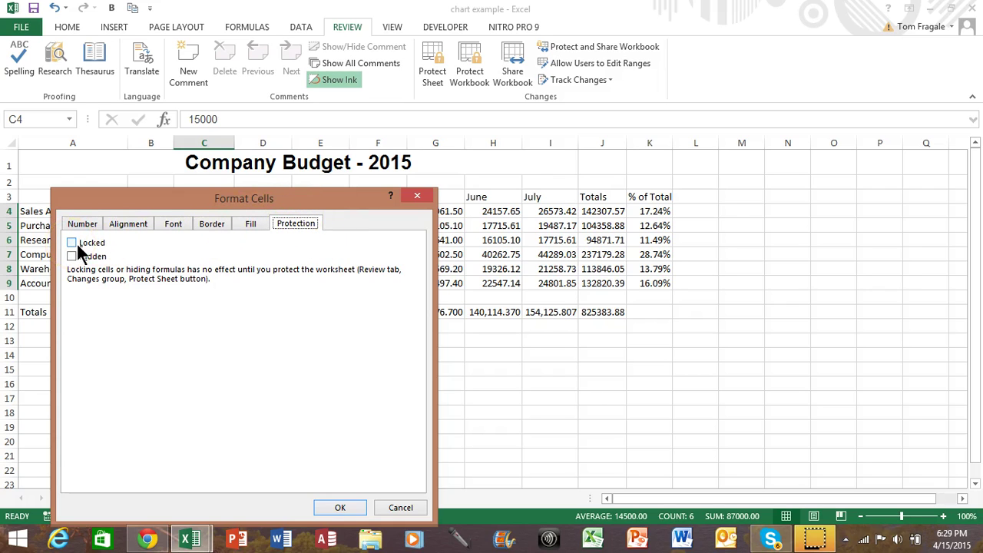
left_click(328, 453)
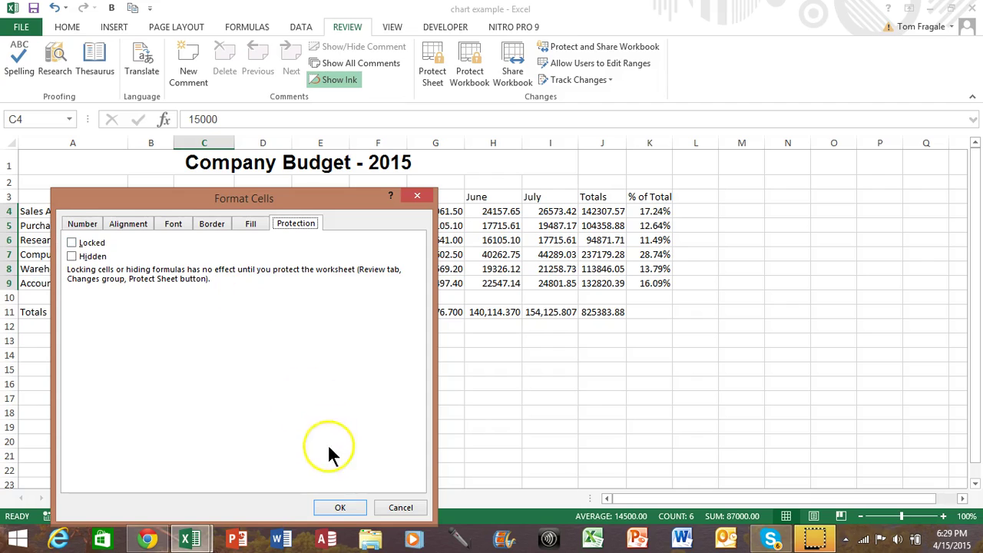
left_click(332, 505)
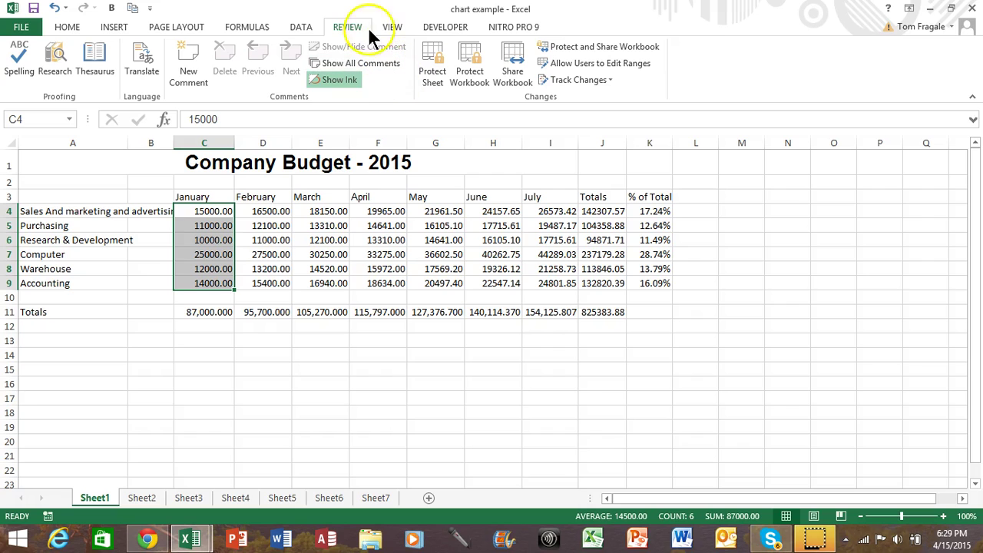
left_click(433, 69)
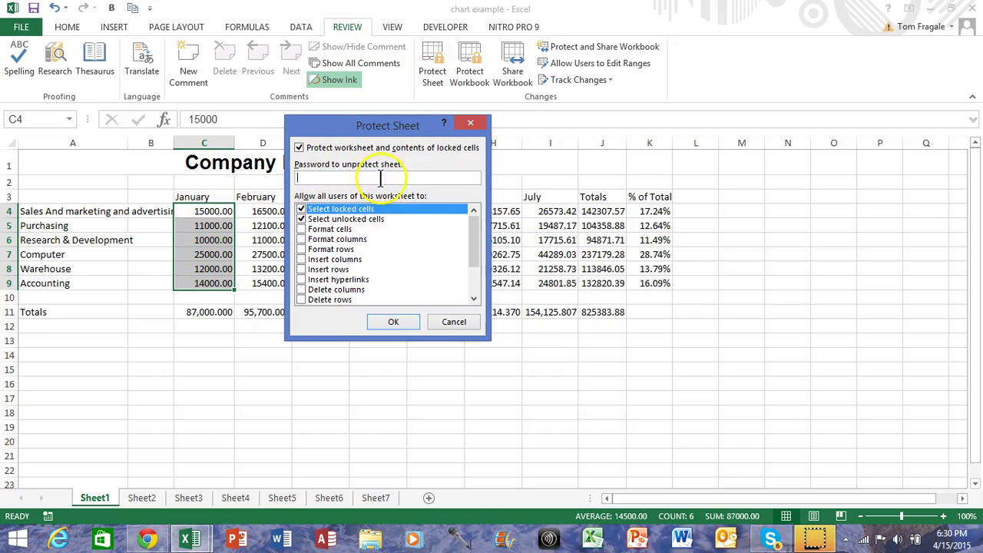
left_click(452, 323)
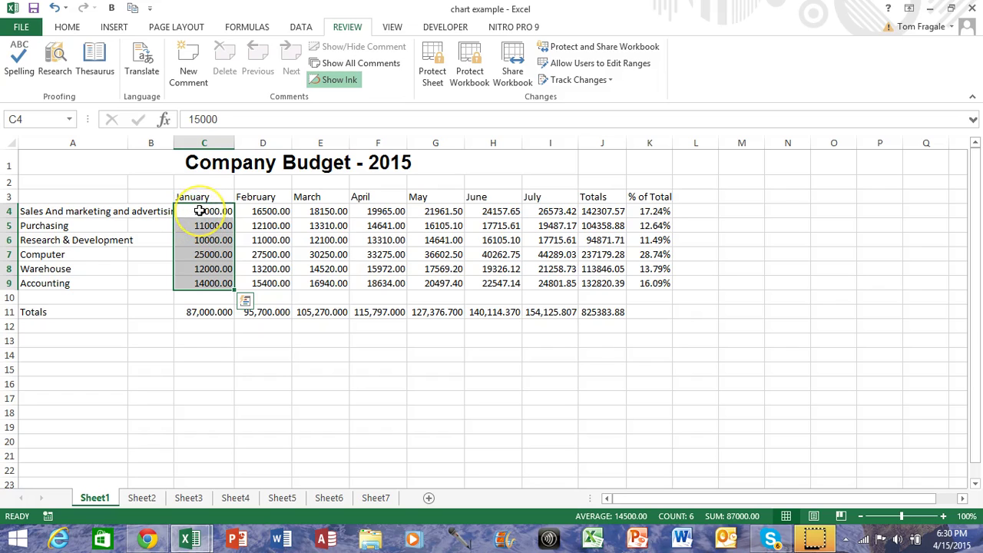
left_click_drag(199, 210, 198, 283)
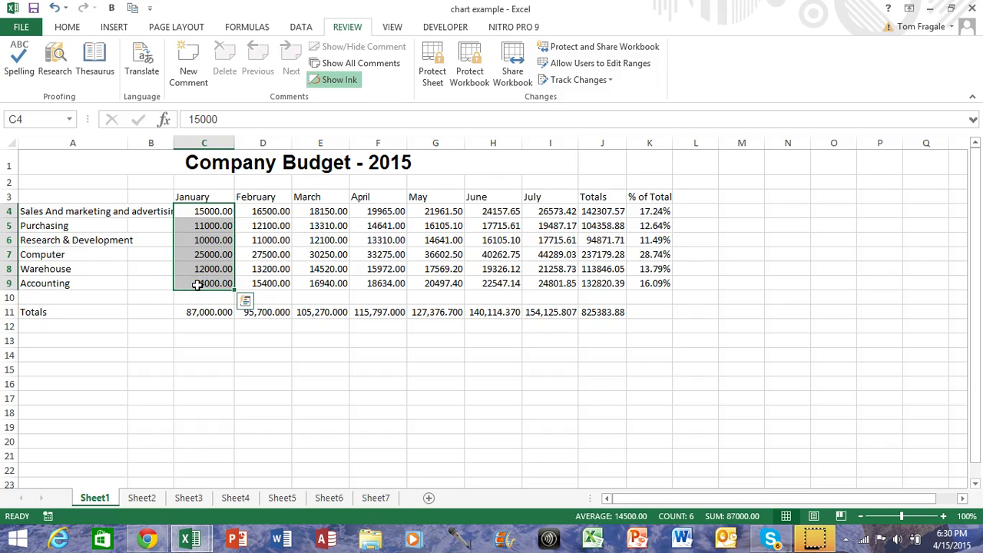
Step: Re-enable Locked for C4:C9 in Format Cells, then select the department names in column A
right_click(198, 284)
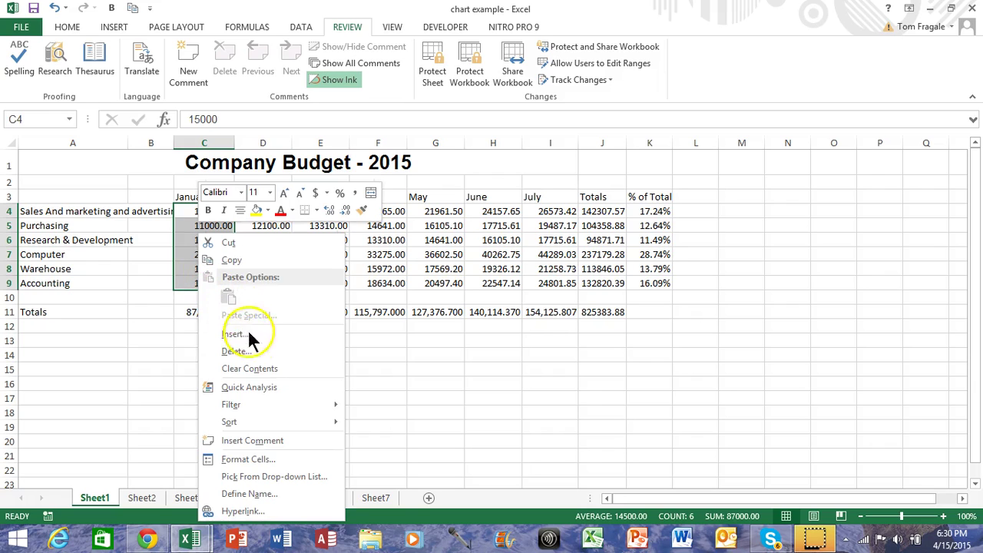
left_click(257, 459)
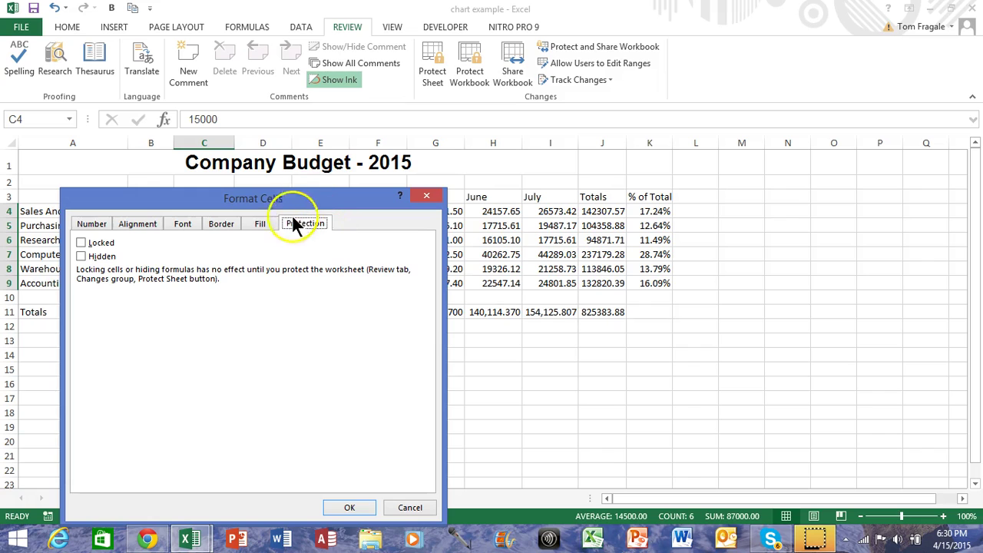
left_click(81, 243)
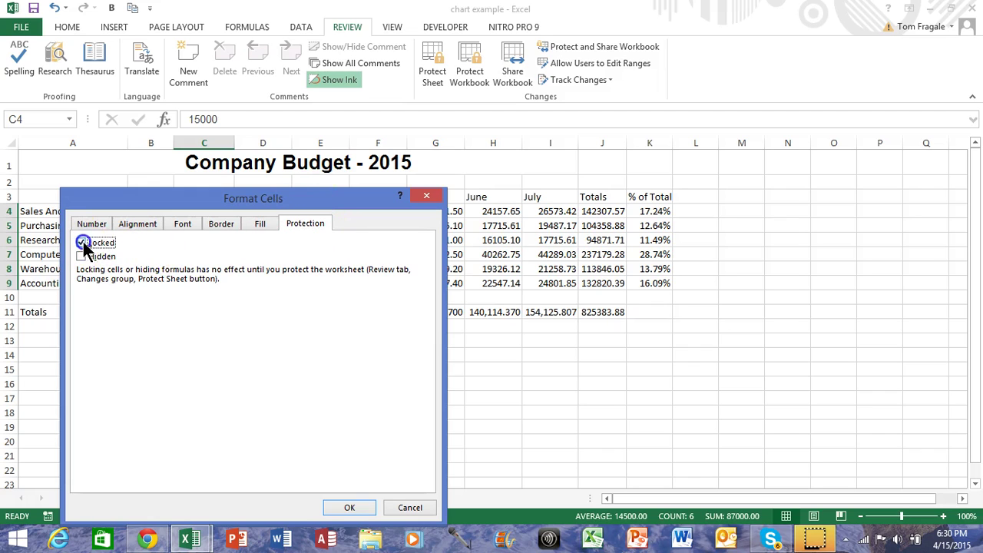
left_click(349, 509)
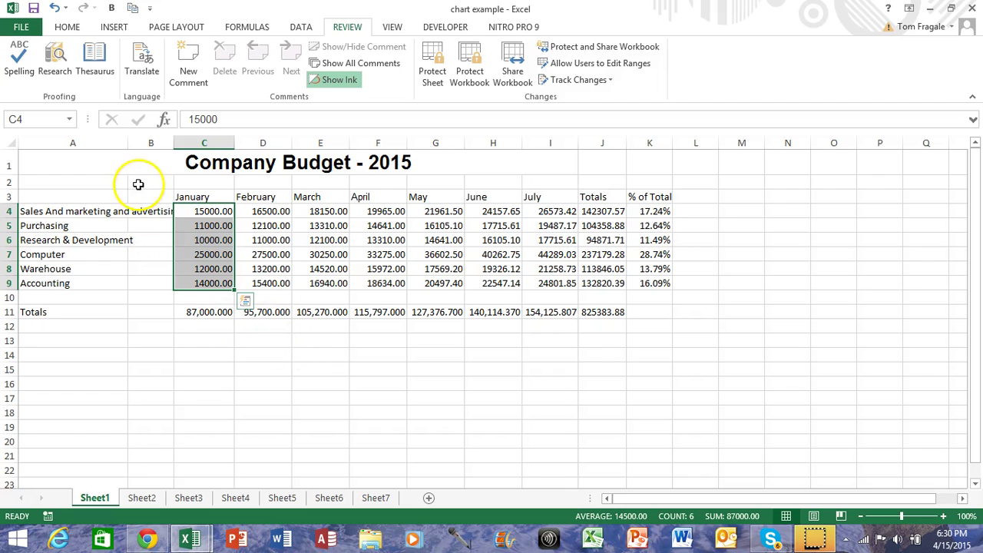
left_click_drag(53, 211, 50, 287)
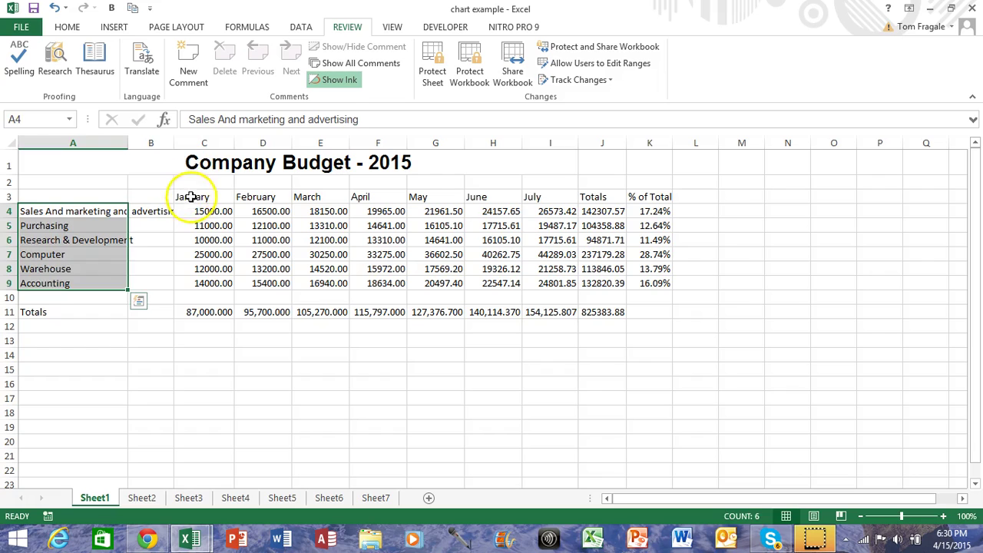
left_click(193, 196)
left_click_drag(278, 192, 662, 195)
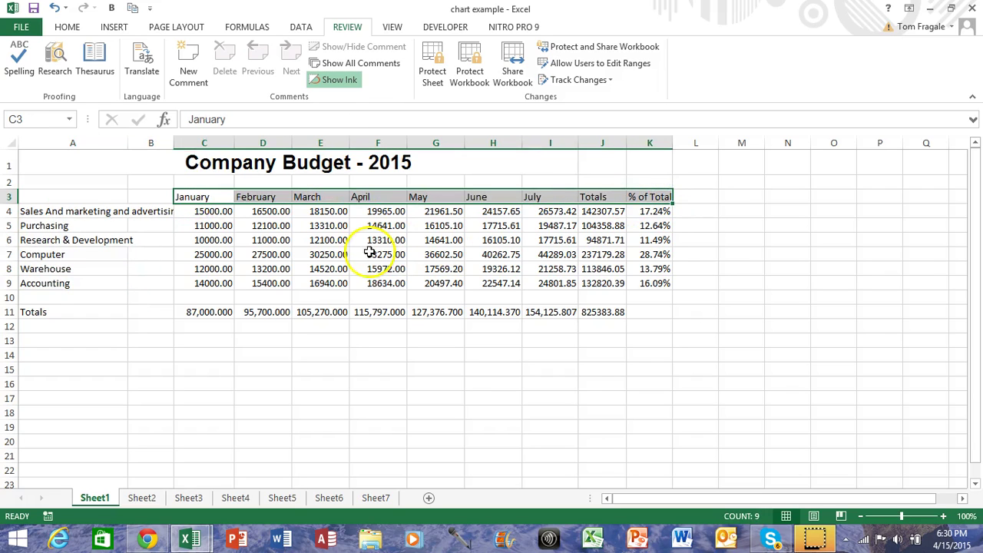
left_click_drag(192, 209, 634, 308)
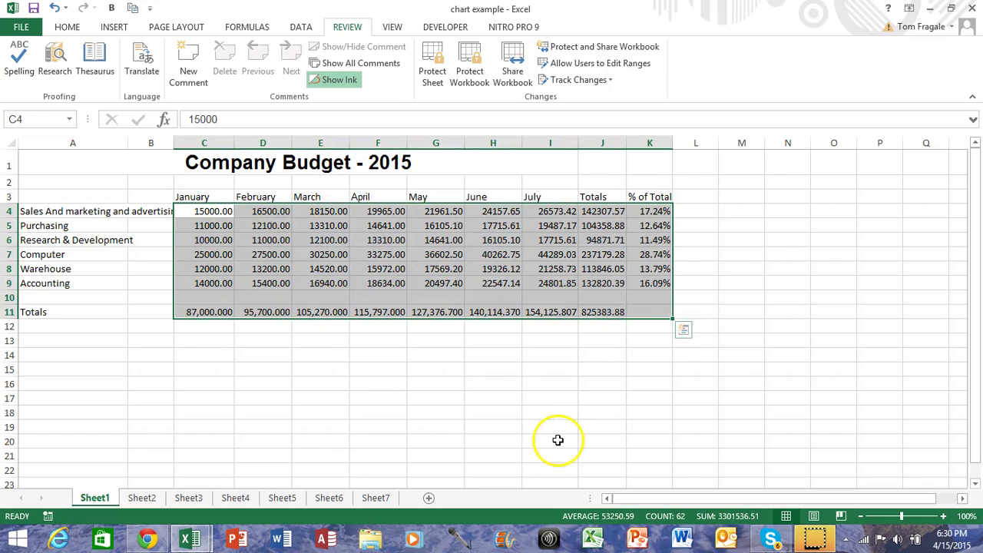
left_click(482, 380)
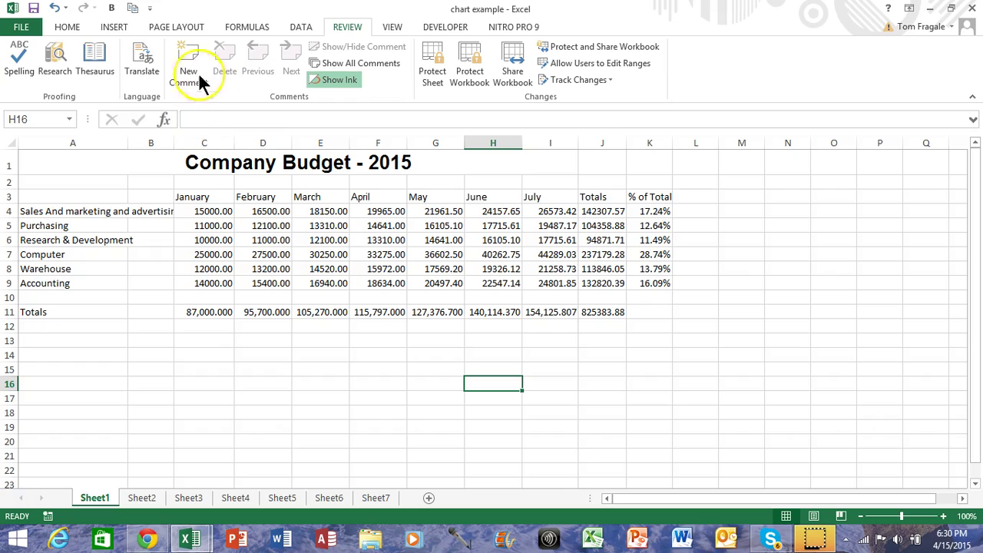
left_click(347, 32)
left_click(347, 32)
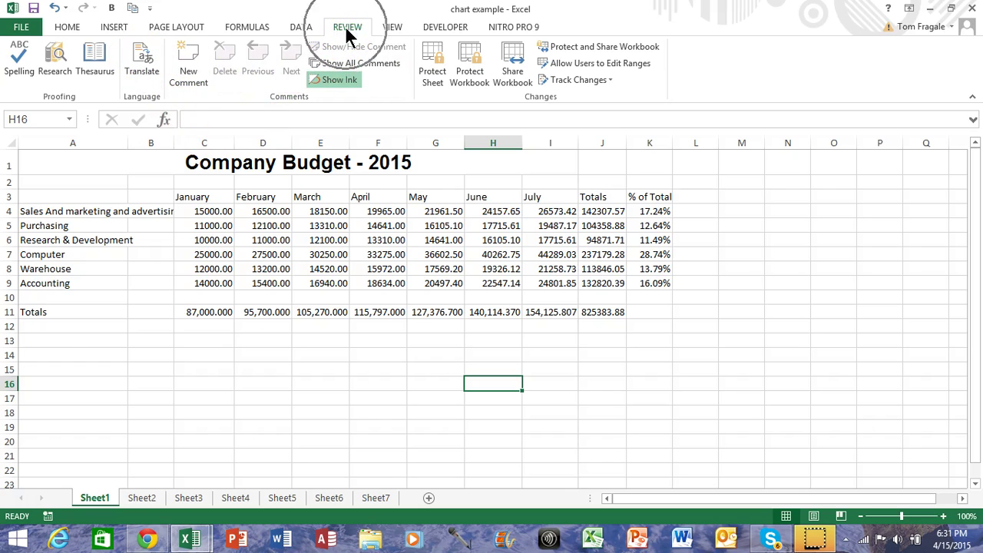
left_click(560, 63)
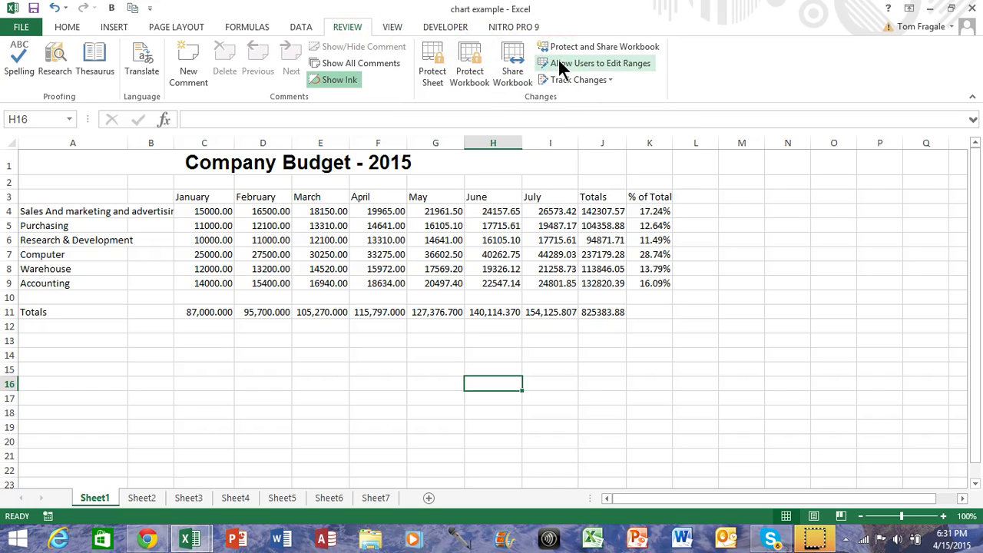
Step: Add edit range Range1 covering A4:A11, with a password confirmed on re-entry
left_click(560, 63)
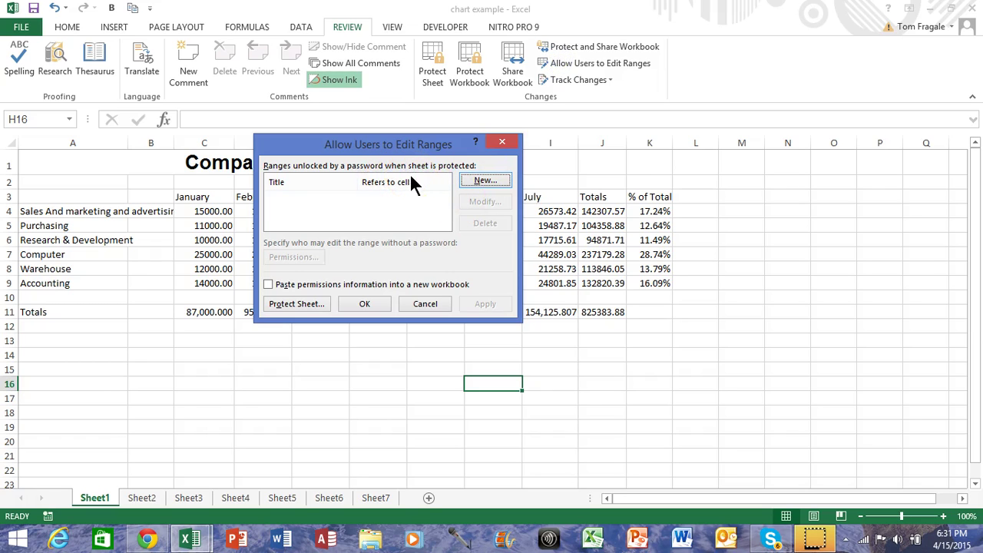
left_click(477, 179)
left_click(477, 179)
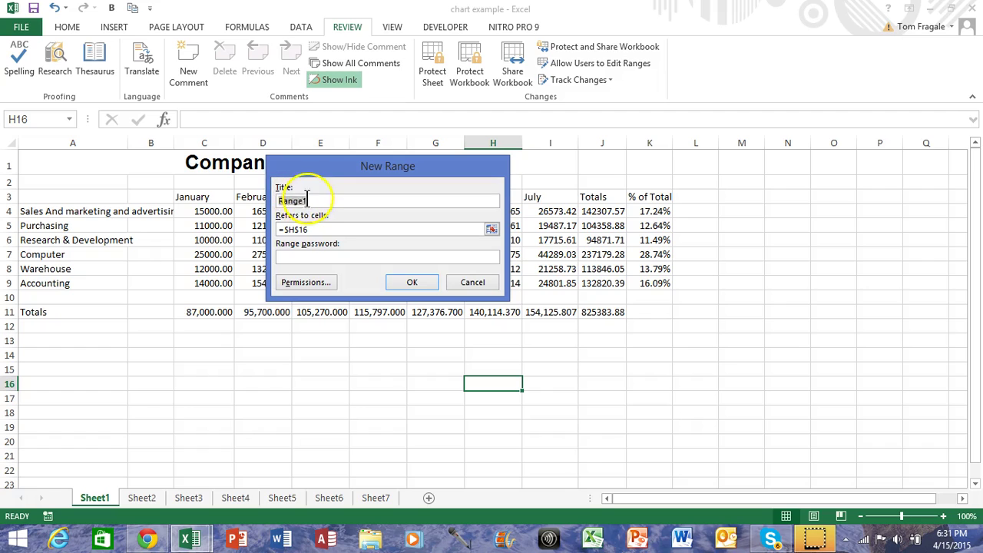
left_click(311, 228)
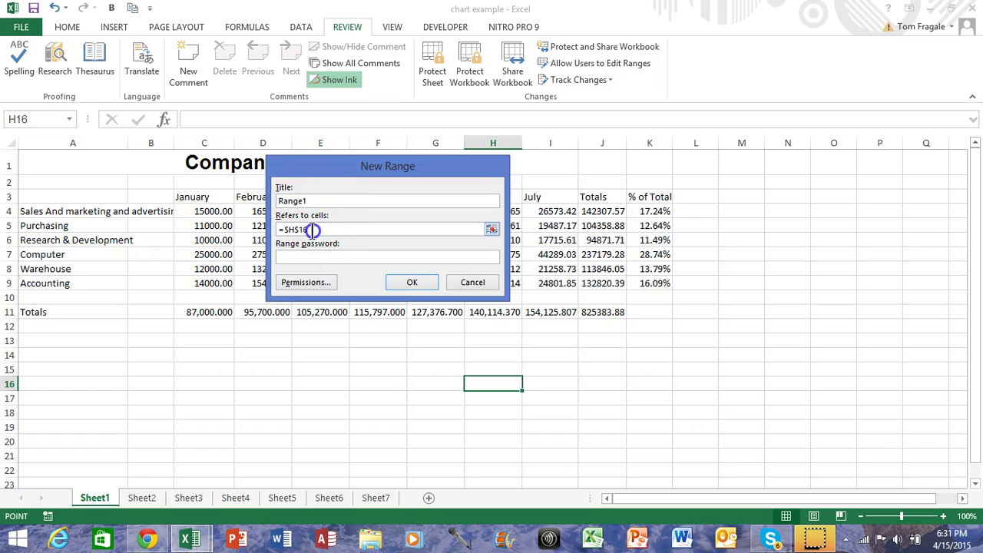
key("BackSpace")
key("BackSpace")
key("BackSpace")
key("BackSpace")
key("BackSpace")
key("BackSpace")
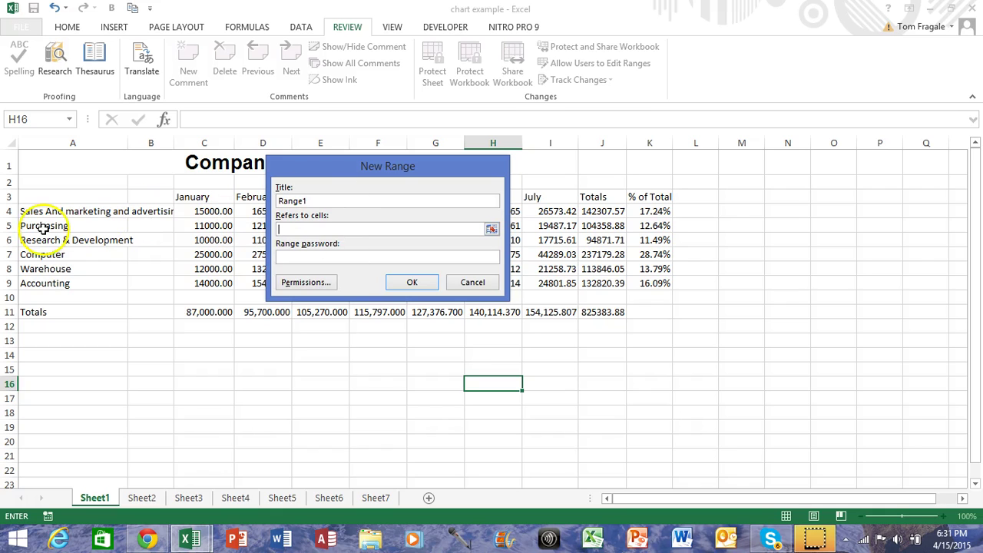
left_click_drag(39, 225, 47, 309)
left_click(297, 258)
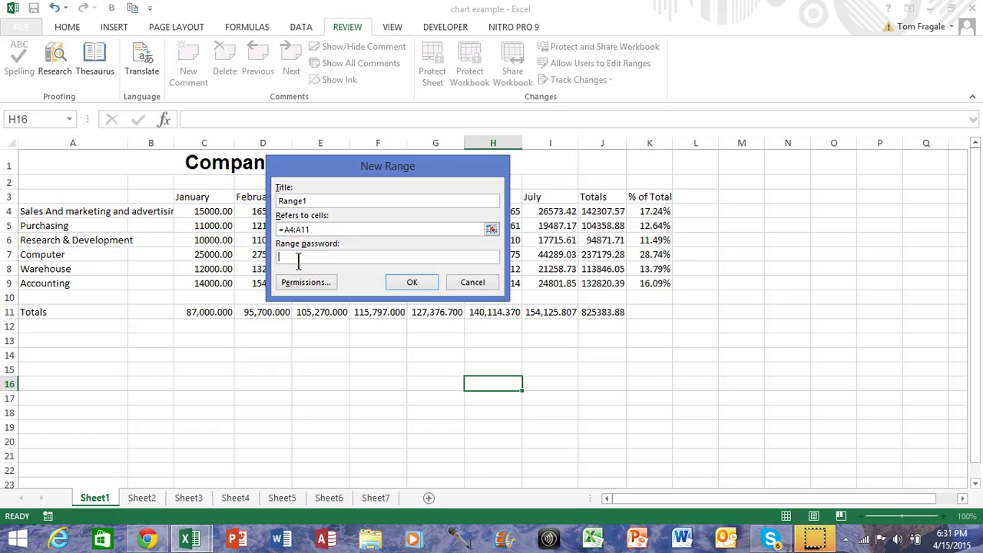
type("test")
left_click(411, 282)
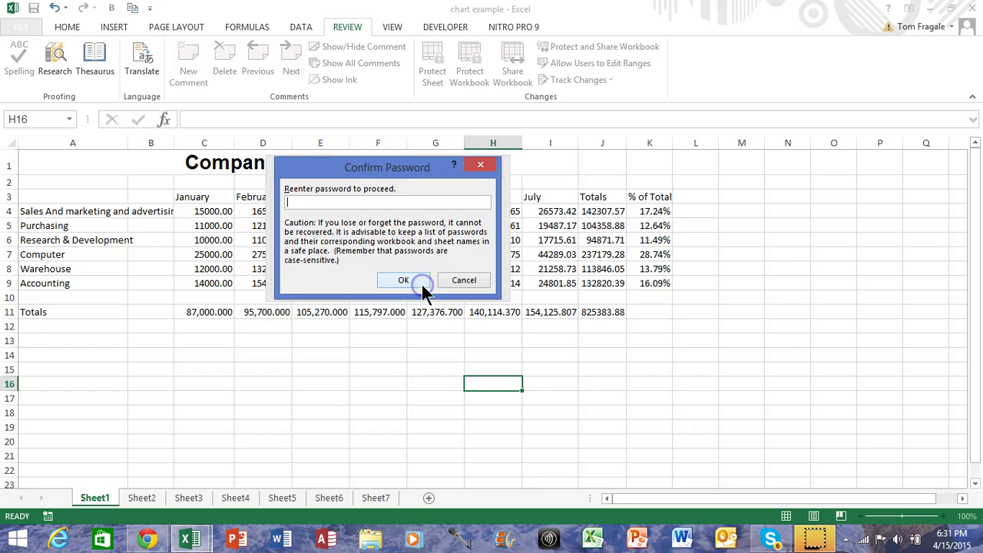
type("test")
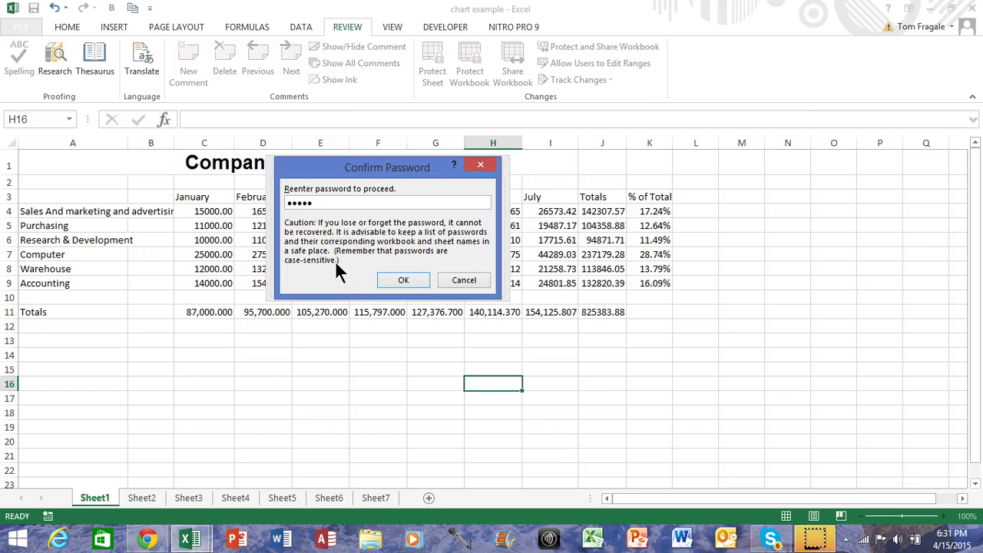
key("Return")
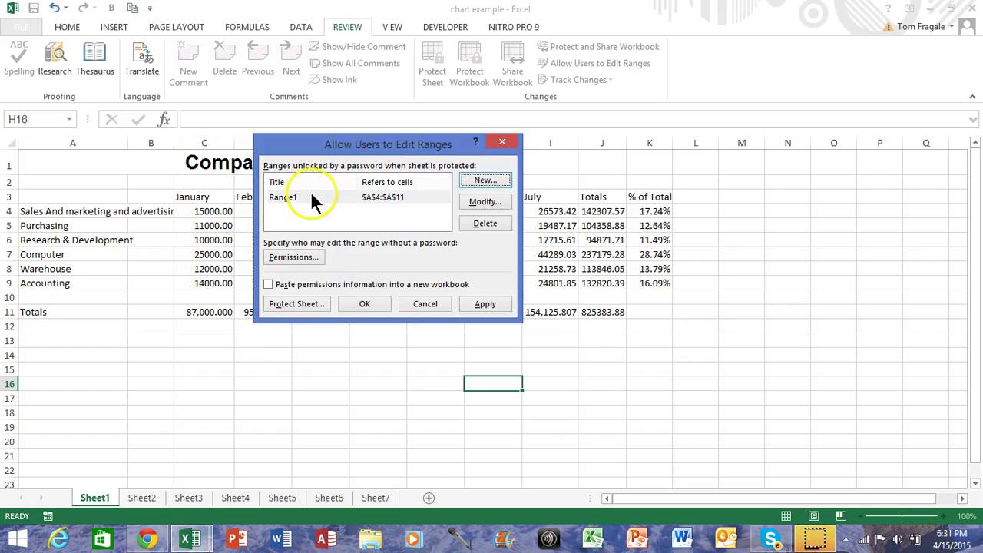
Step: Add edit range Range2 for the month headings C3:K3 with its own confirmed password
left_click(484, 180)
left_click(322, 228)
key("BackSpace")
key("BackSpace")
key("BackSpace")
key("BackSpace")
key("BackSpace")
key("BackSpace")
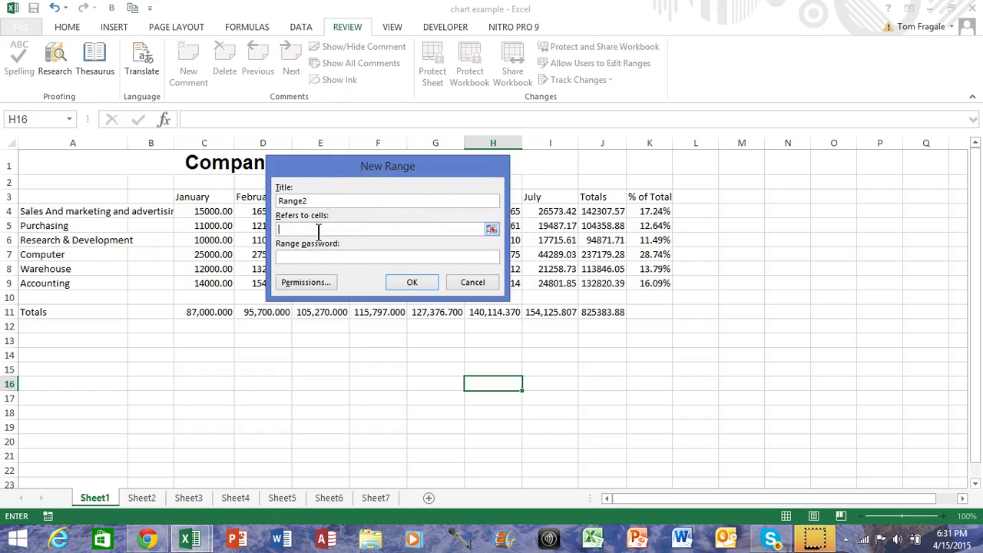
left_click_drag(321, 166, 315, 246)
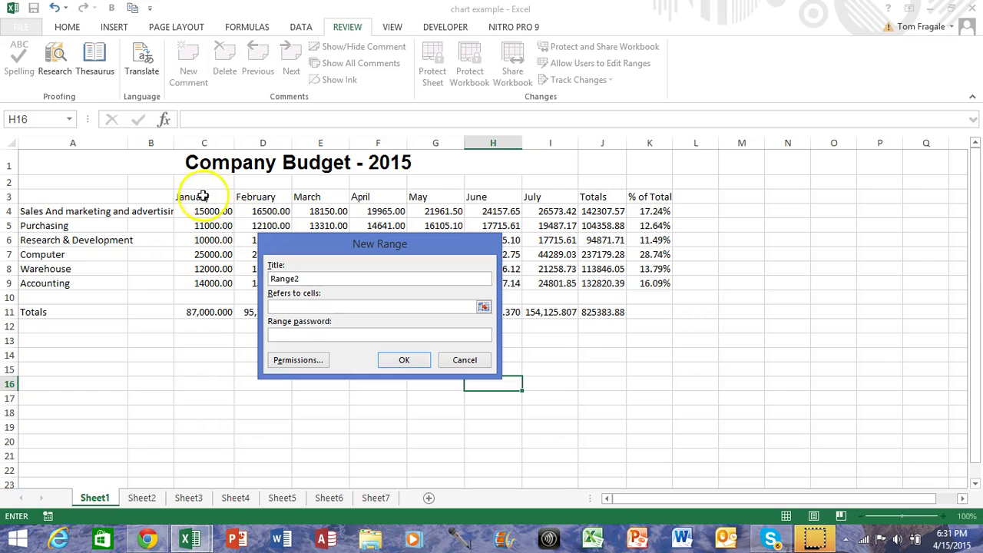
left_click_drag(196, 186, 660, 202)
left_click(341, 333)
type("•••••")
left_click(388, 360)
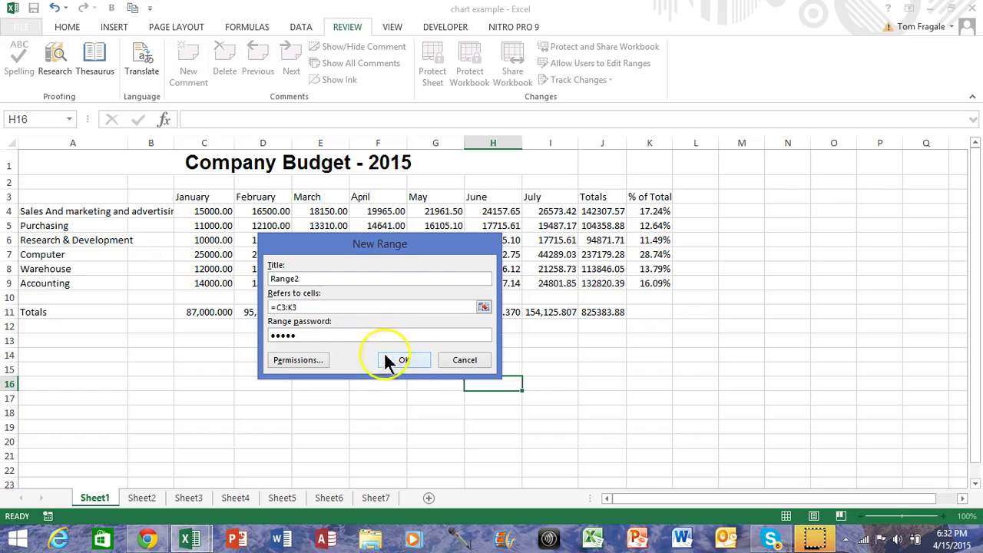
type("••••")
key("Return")
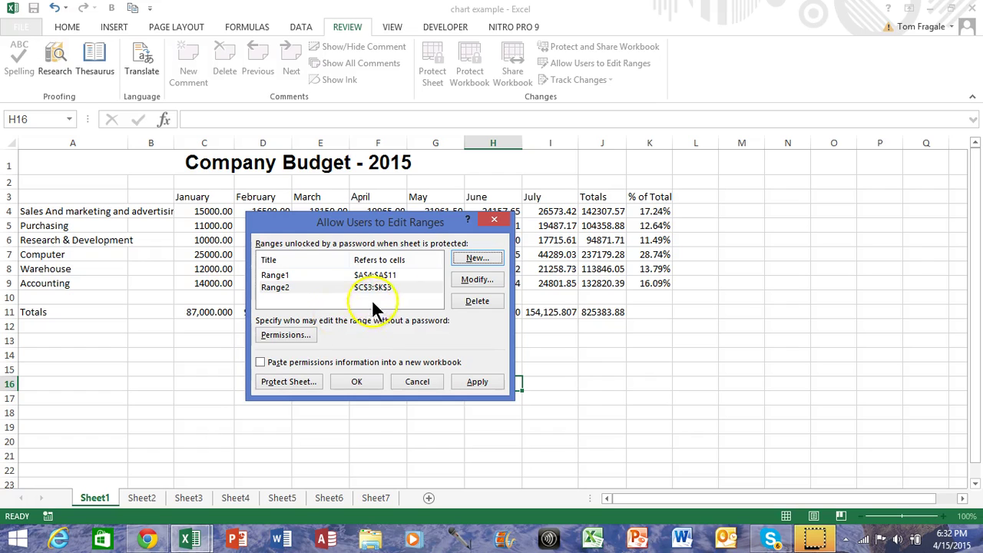
Step: Add edit range Range3 covering the budget figures C4:K11, with its own confirmed password
left_click(470, 261)
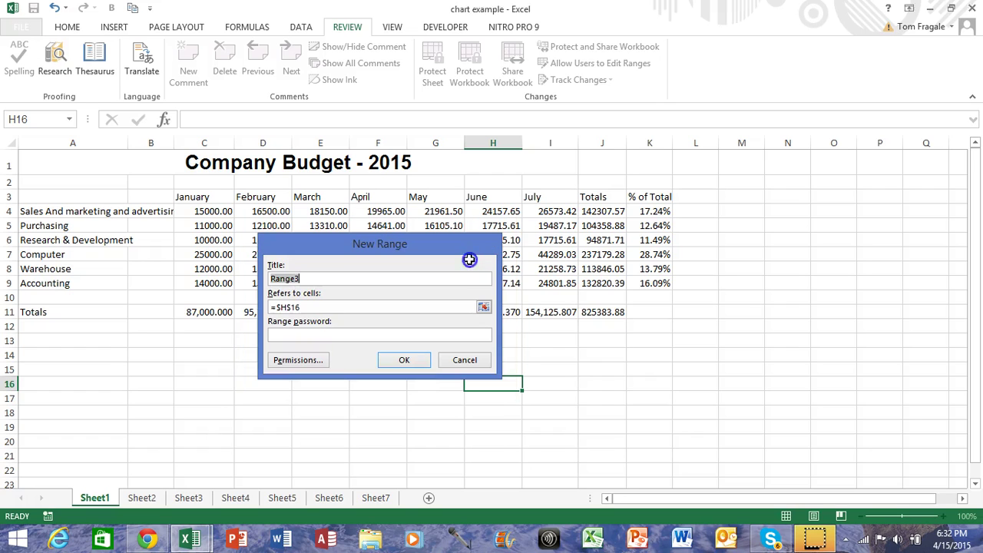
left_click(308, 307)
key("BackSpace")
key("BackSpace")
key("BackSpace")
key("BackSpace")
key("BackSpace")
key("BackSpace")
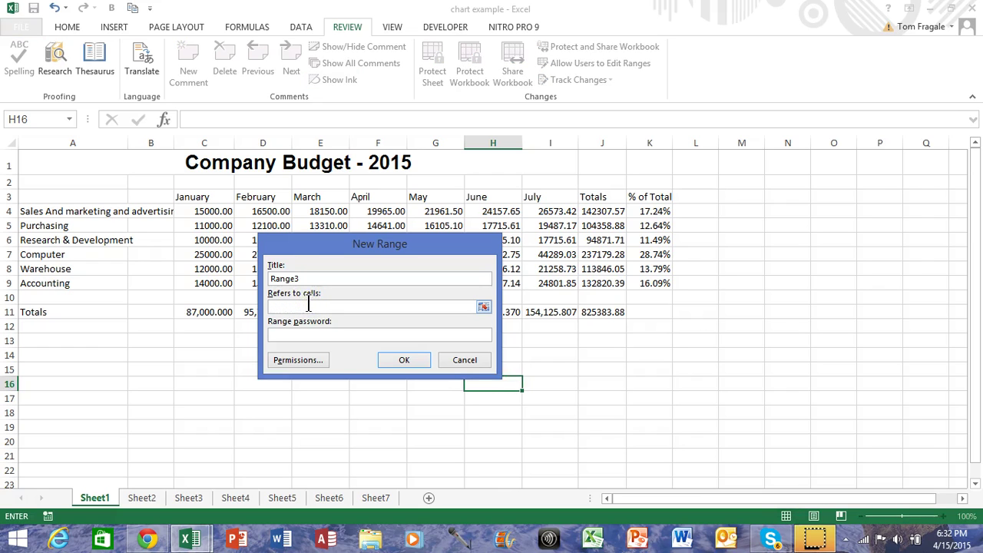
left_click_drag(204, 209, 658, 311)
left_click(314, 332)
type("•••••")
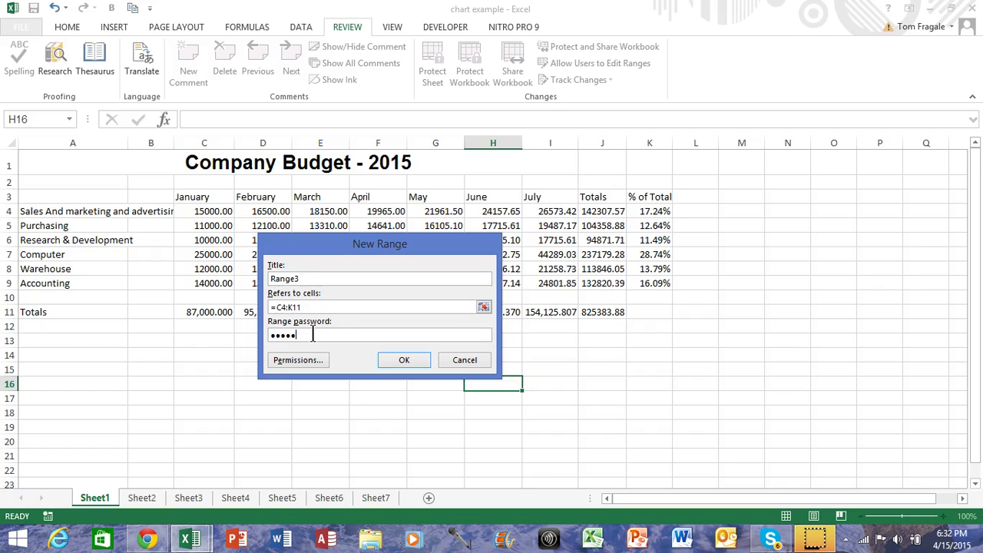
left_click(396, 358)
type("•••••")
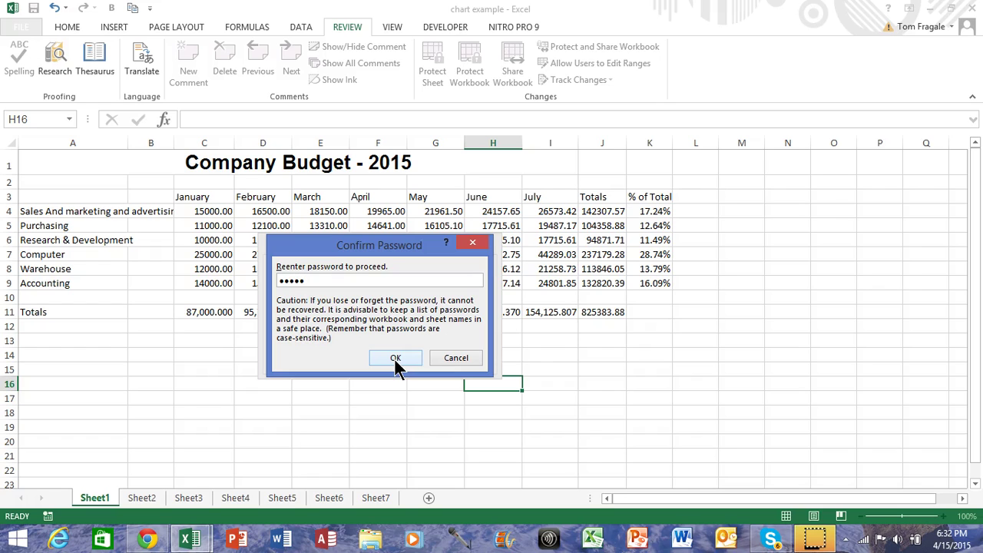
left_click(394, 357)
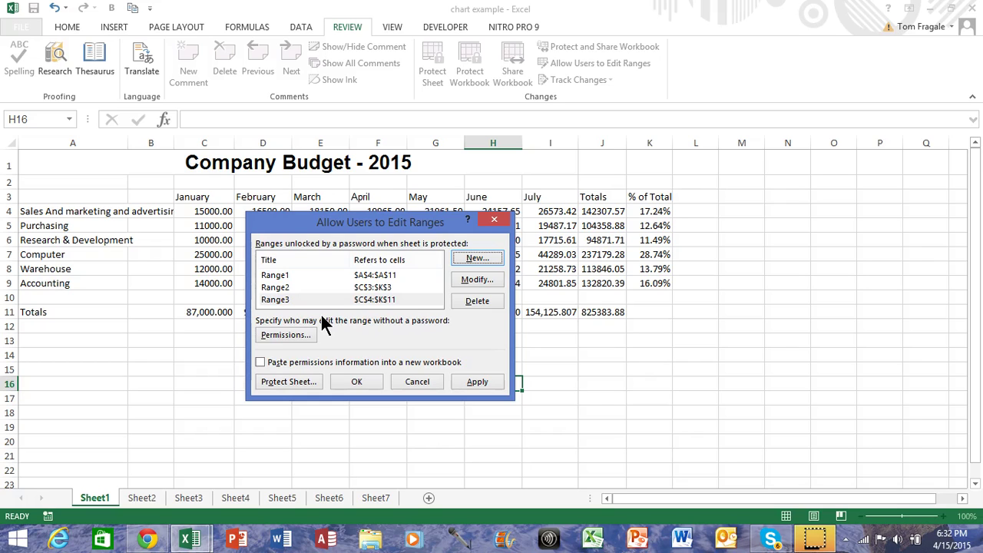
Step: Protect Sheet1 without a password, keeping the default locked and unlocked cell selection permissions
left_click(339, 362)
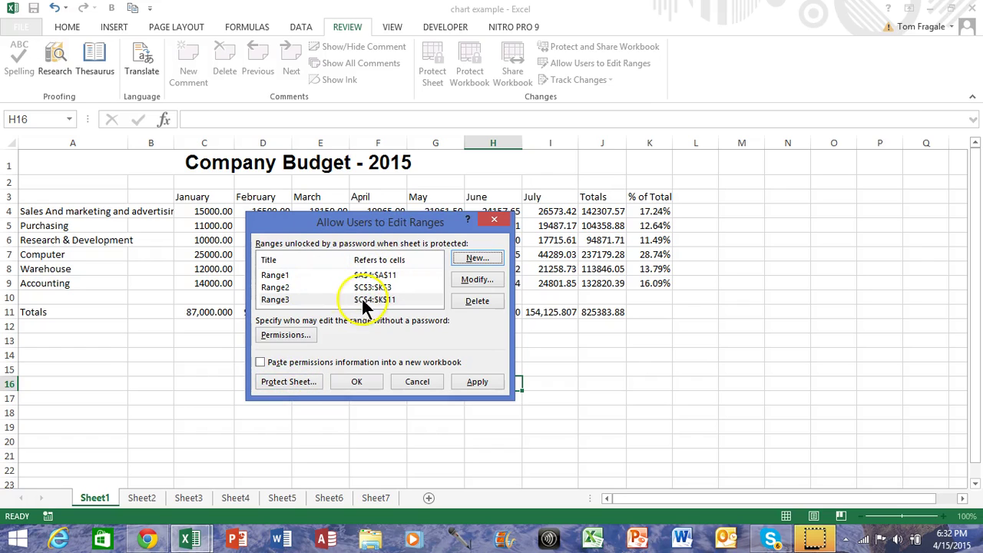
left_click(268, 388)
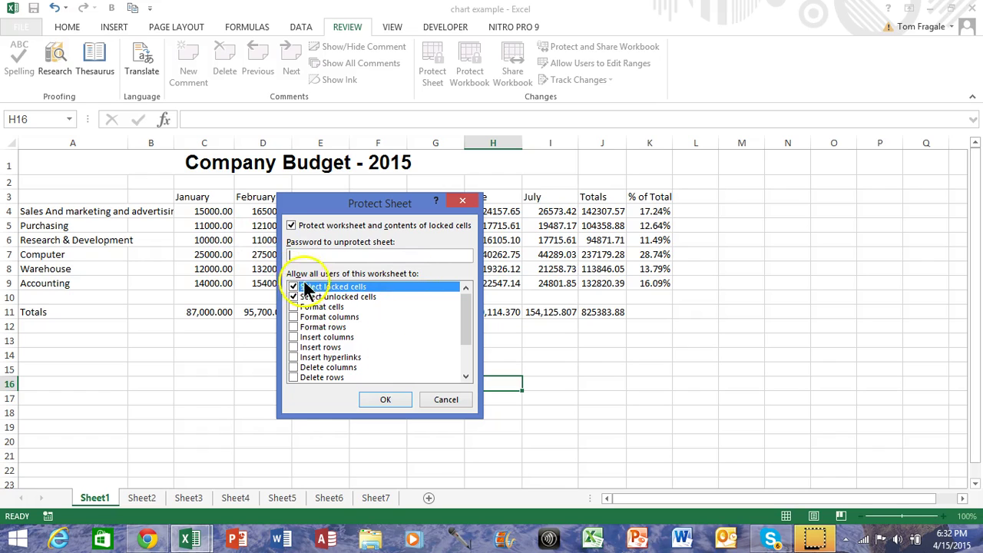
left_click(384, 401)
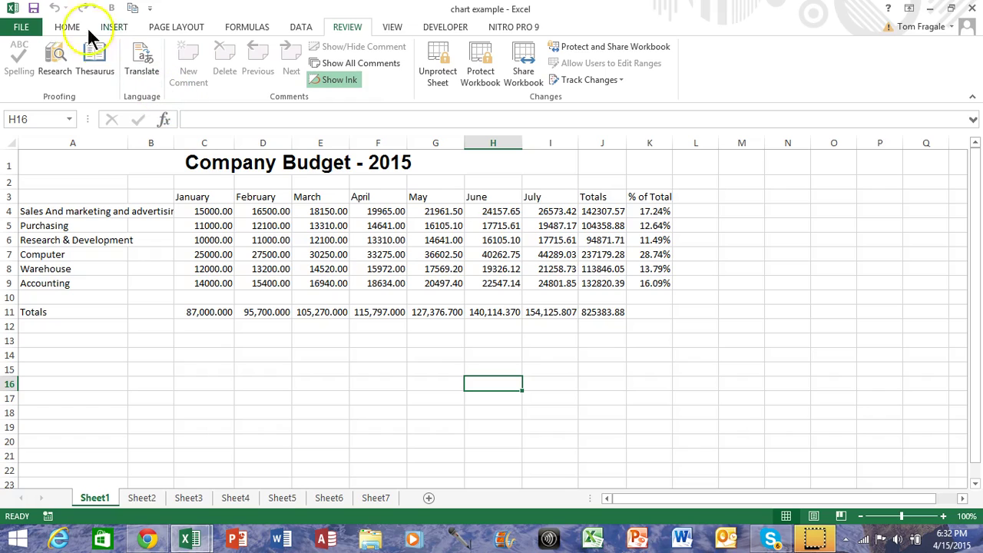
Step: Save the workbook, then try editing A4 and have a wrong range password rejected
left_click(34, 10)
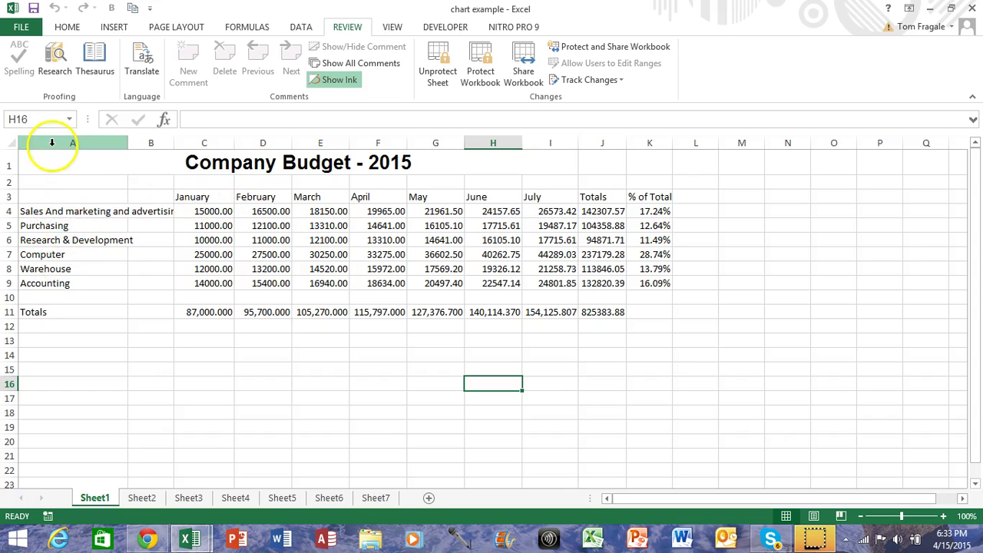
left_click(42, 215)
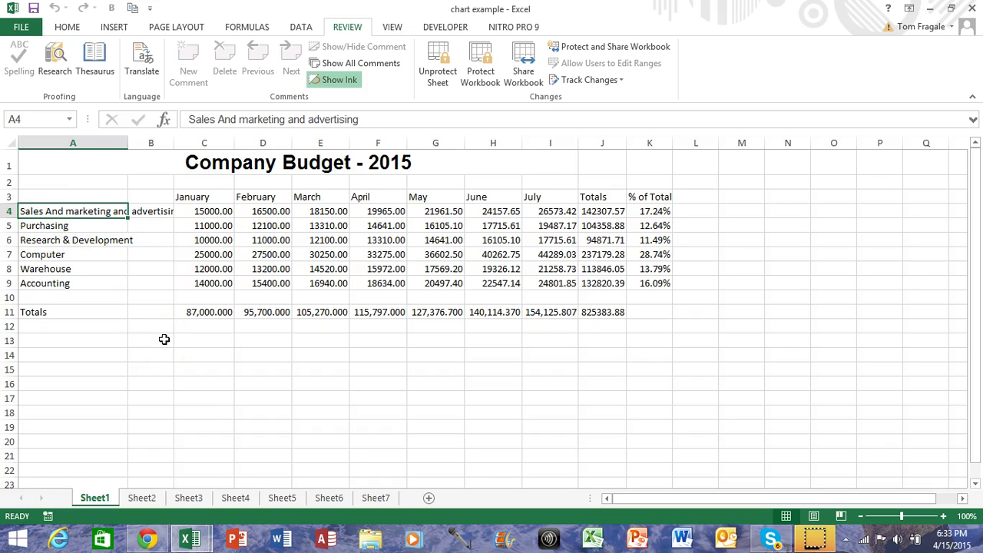
key("Delete")
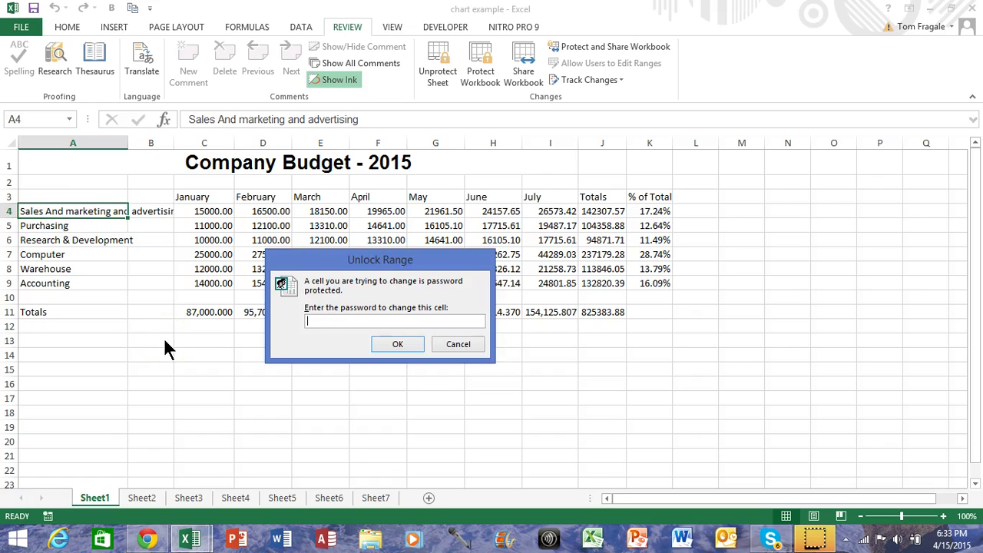
left_click(338, 339)
key("Return")
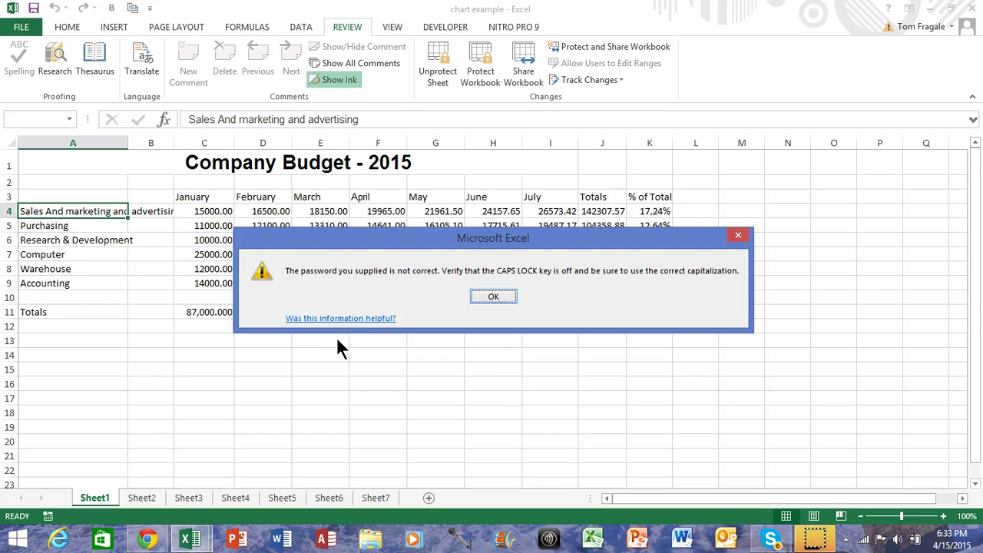
key("Return")
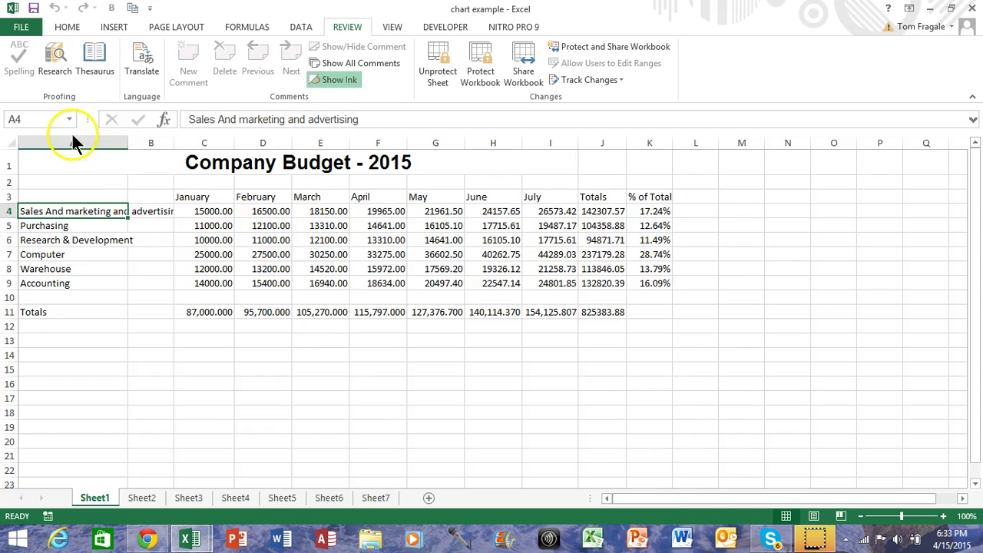
Step: Unlock the department-names range holding A4 with the correct range password
double_click(70, 187)
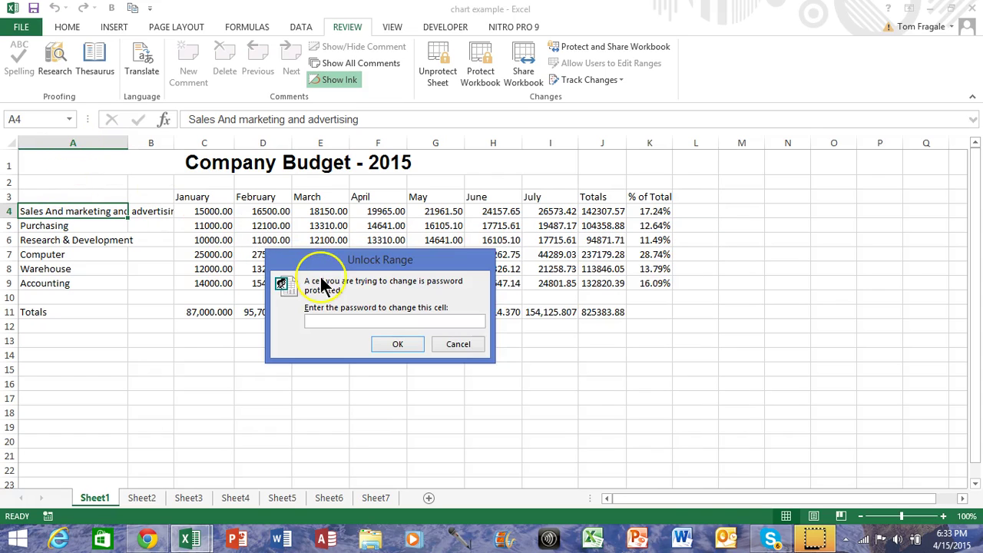
type("•••••")
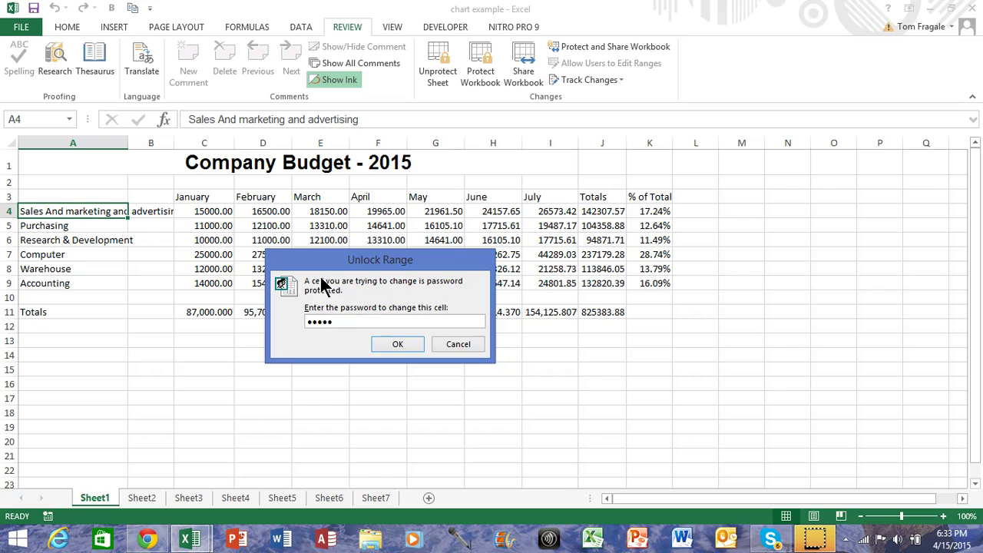
key("Return")
left_click(304, 280)
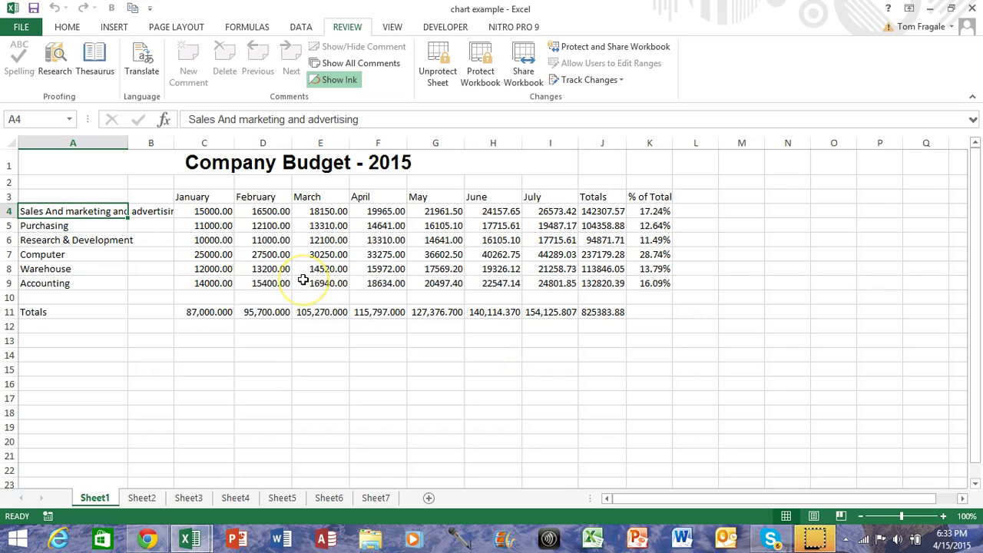
Step: Relabel cell A4 as 'Sales' and cell A6 as 'R&D'
left_click(33, 209)
type("Sales")
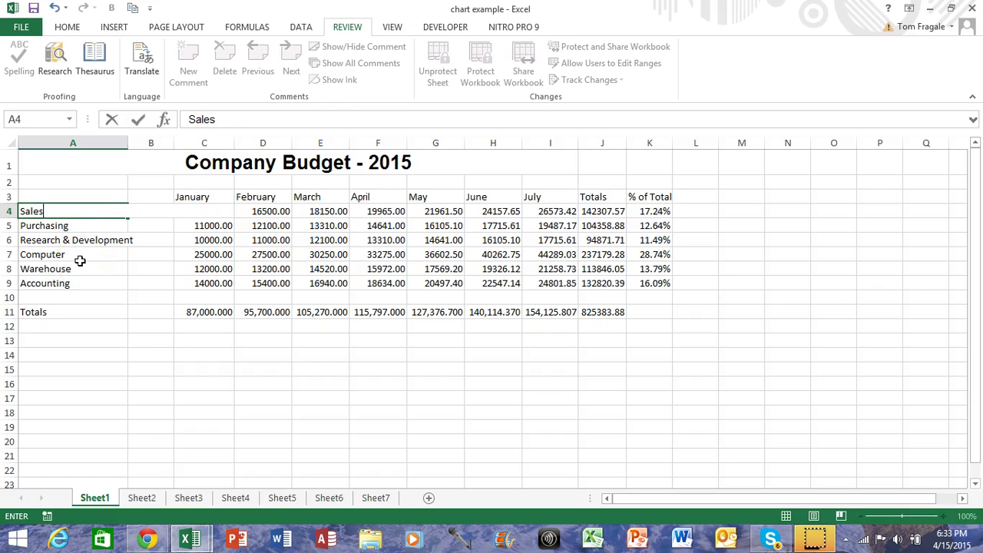
key("Return")
key("Down")
key("Down")
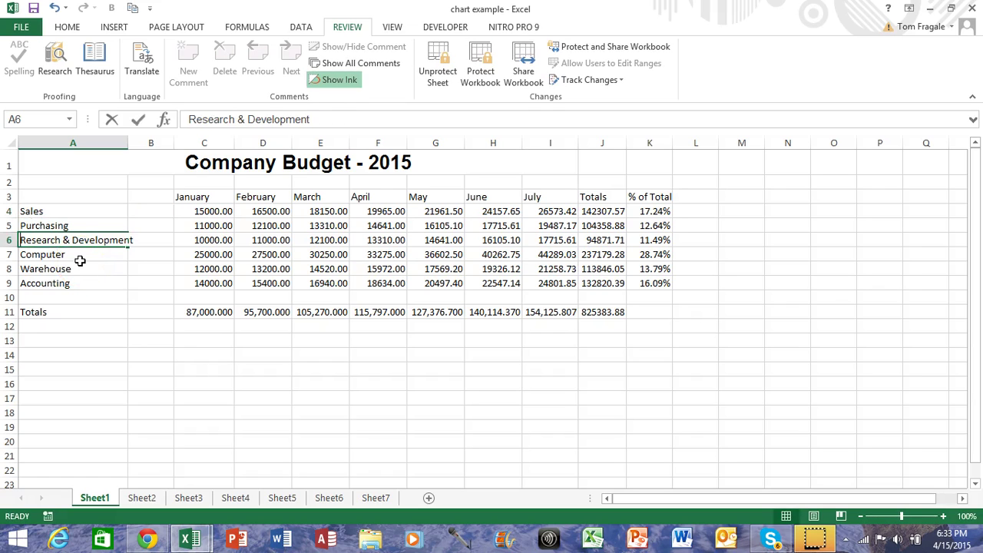
type("R&D")
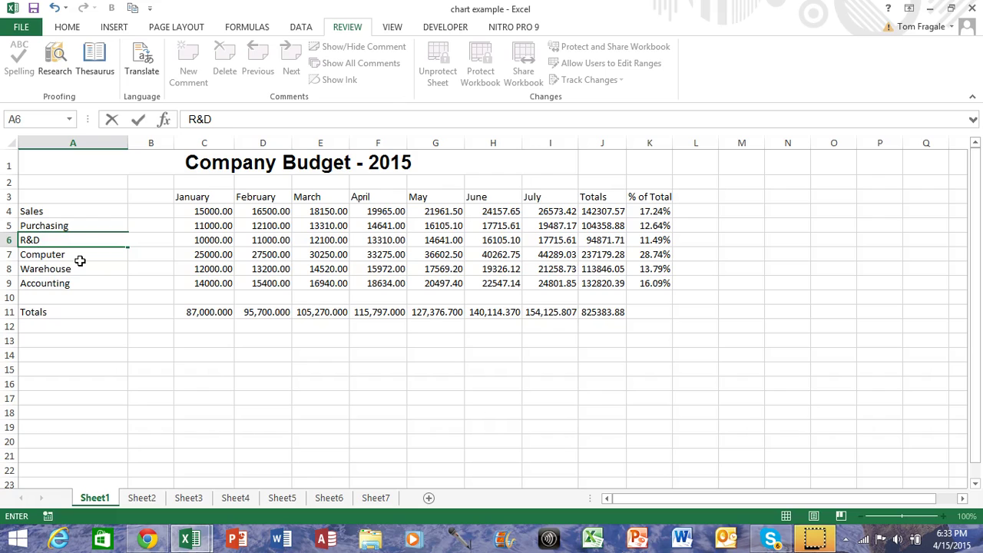
key("Return")
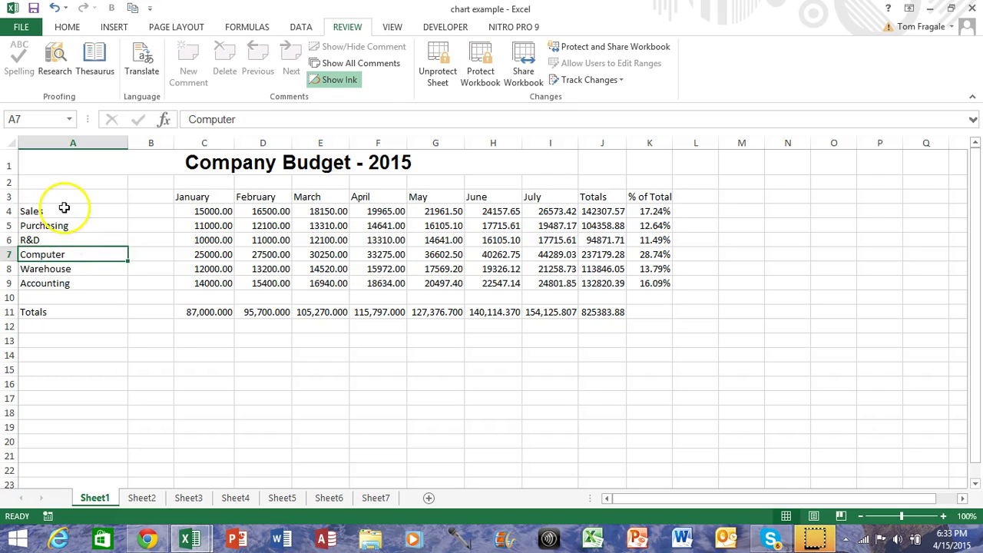
left_click(200, 197)
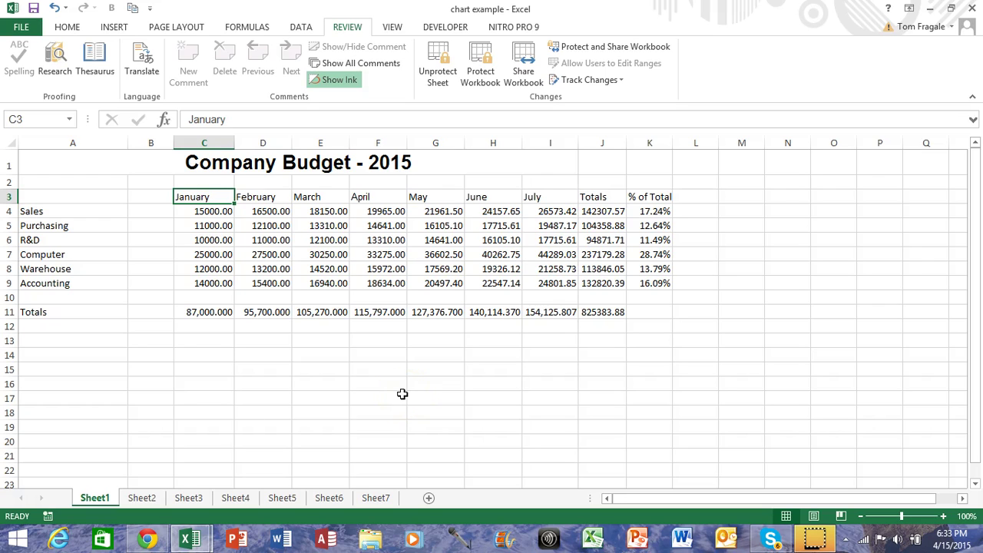
key("Delete")
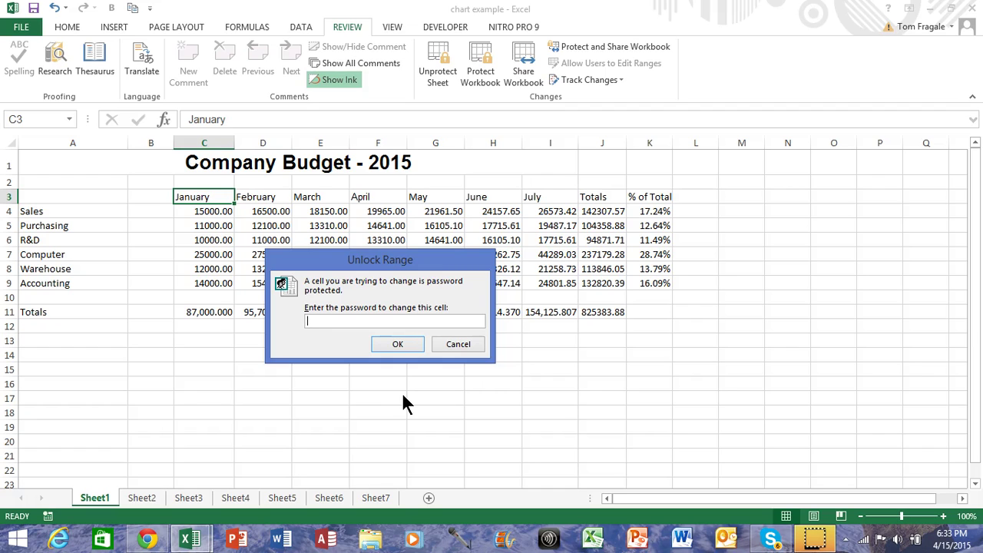
type("•••••")
key("Return")
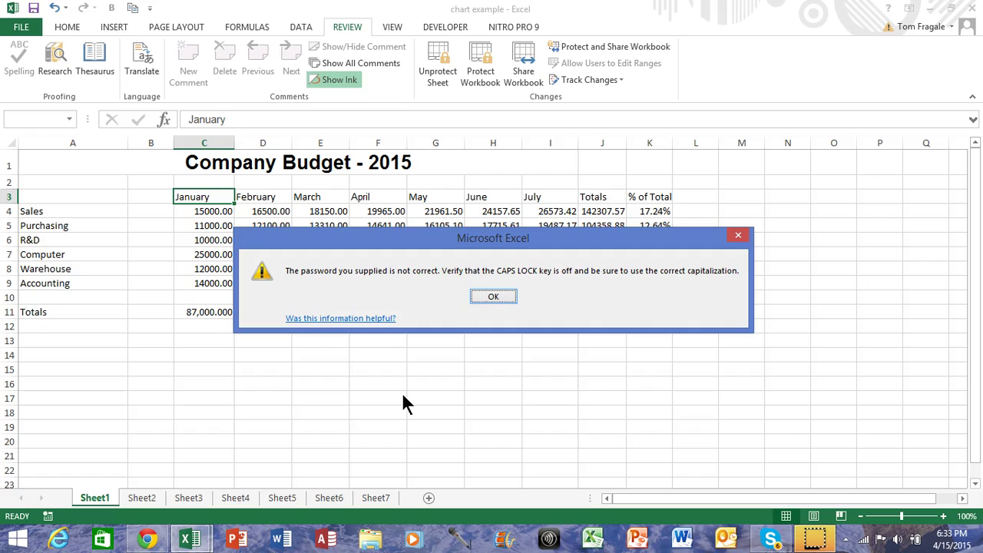
key("Return")
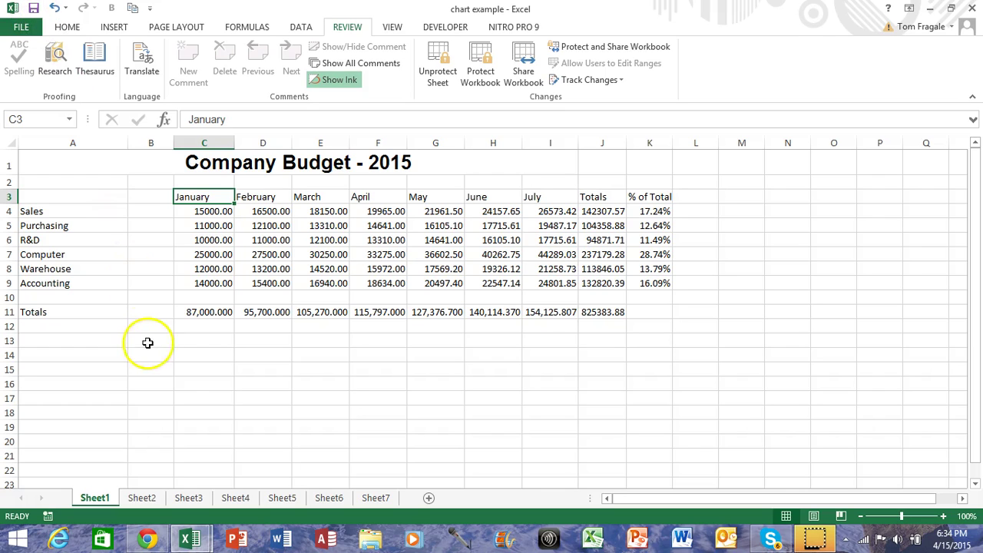
left_click(210, 444)
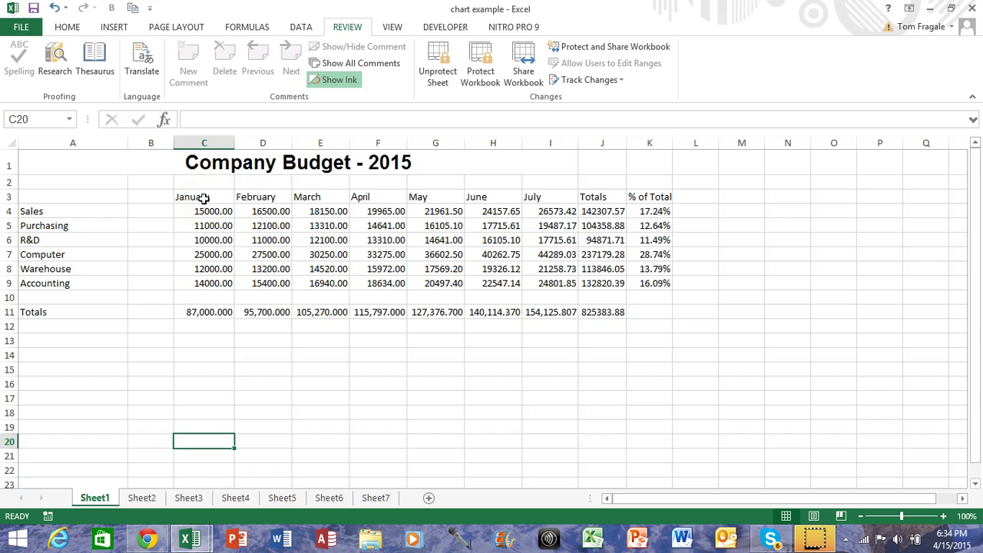
Step: Close the chart example workbook and reopen it from Recent Workbooks
left_click(20, 25)
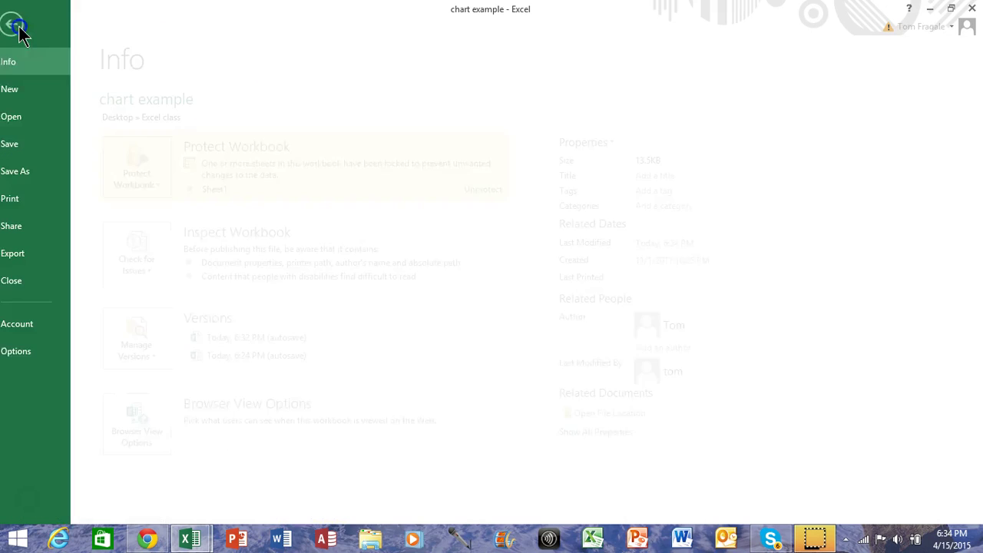
left_click(29, 280)
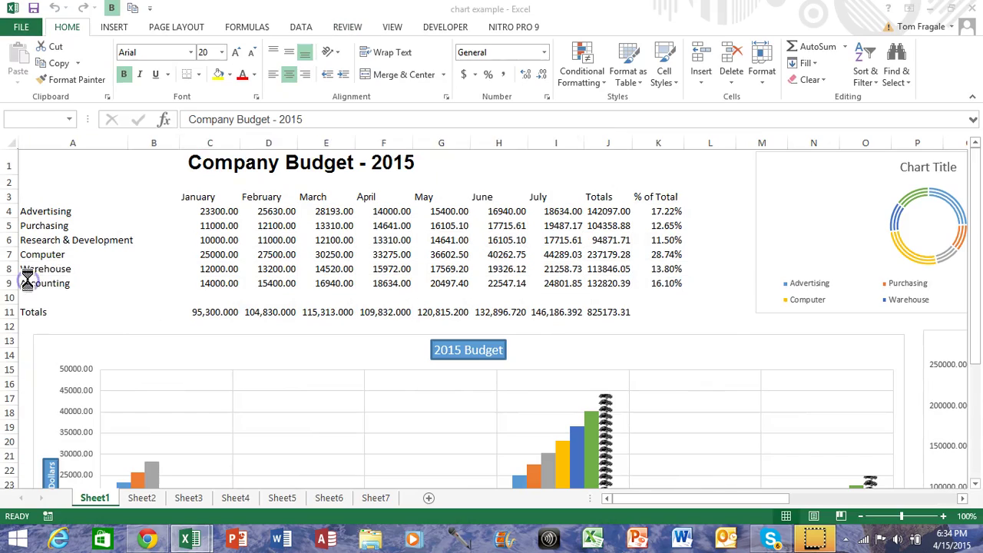
left_click(20, 28)
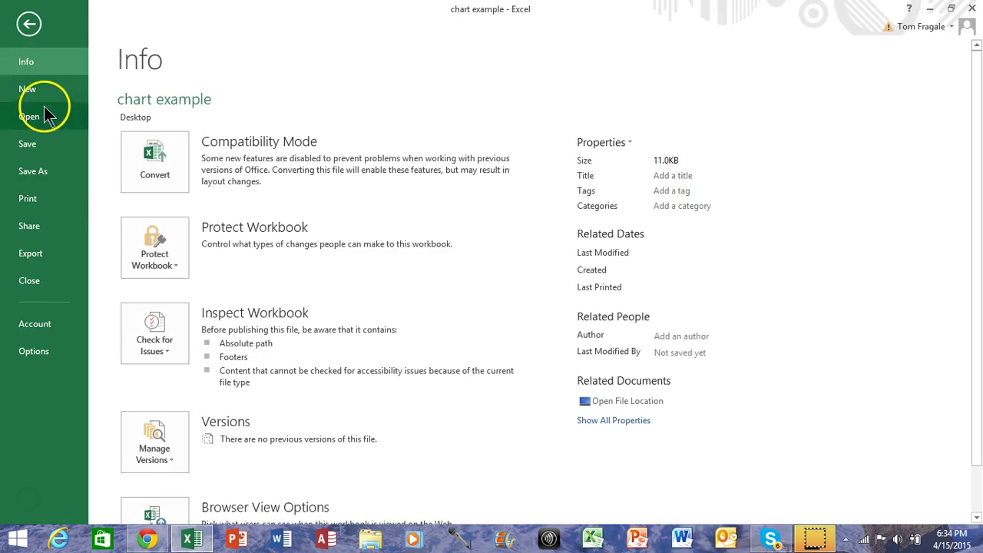
left_click(43, 120)
left_click(388, 137)
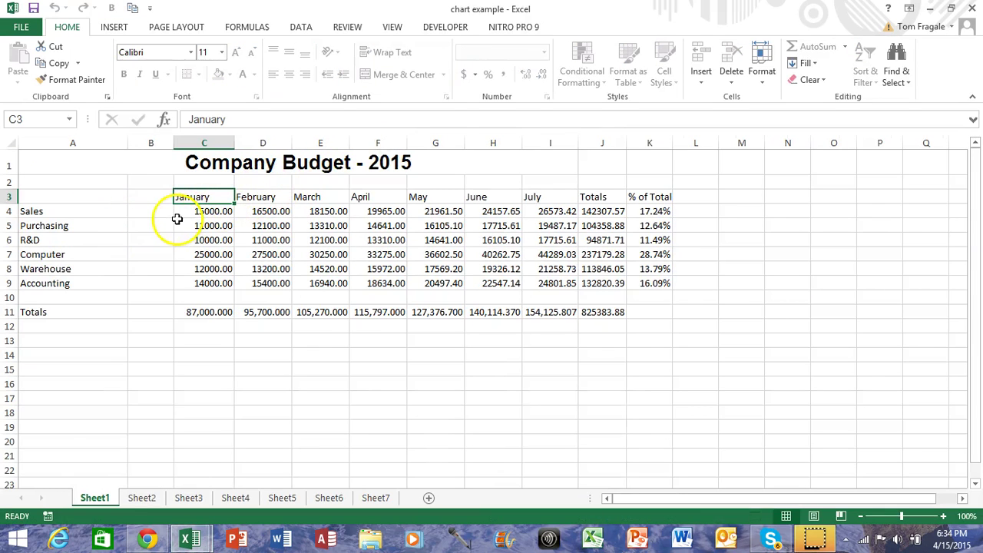
left_click(204, 211)
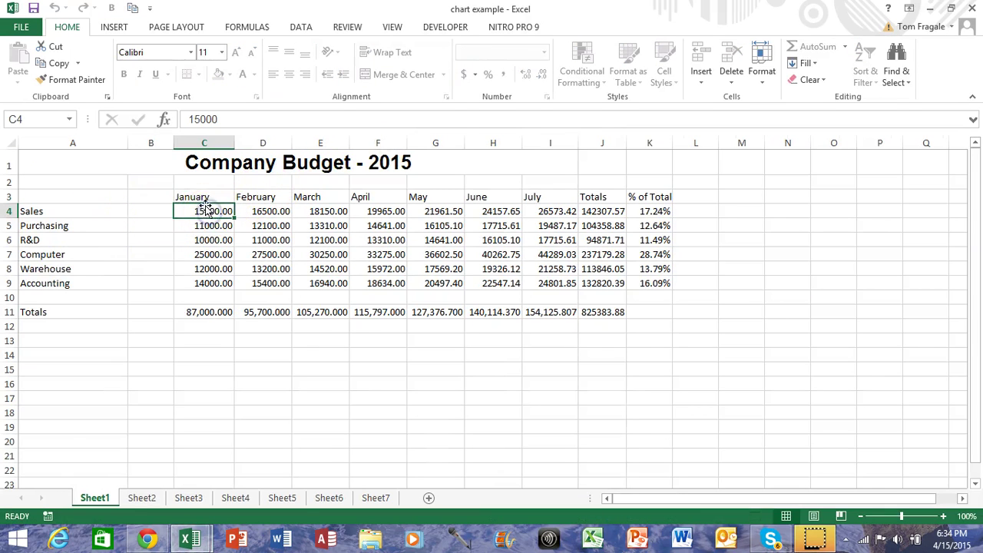
left_click(201, 198)
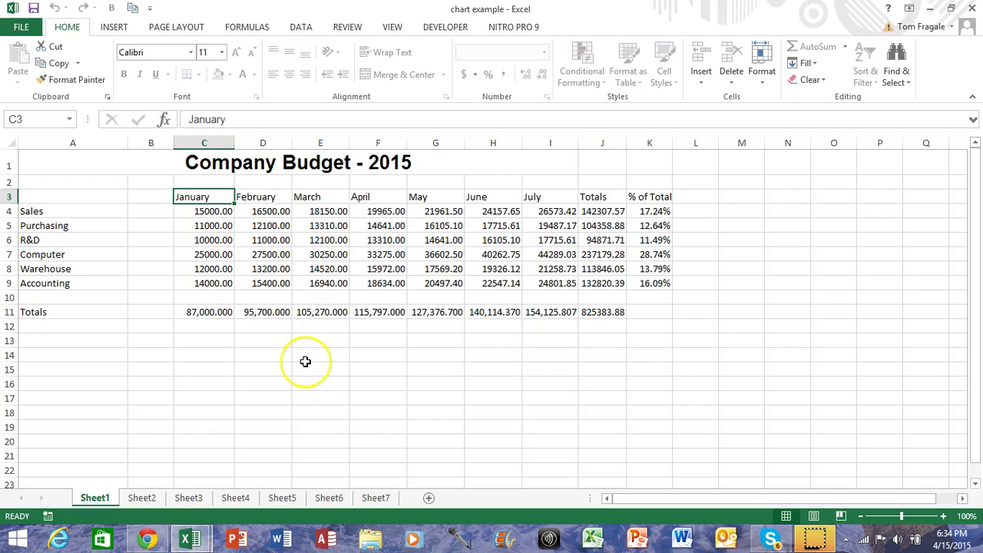
key("F2")
type("12")
key("BackSpace")
key("BackSpace")
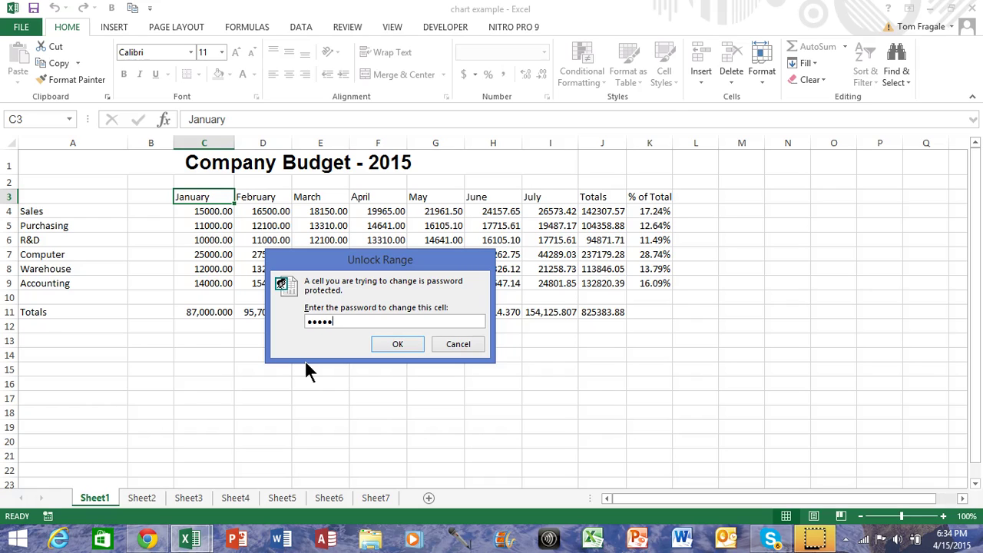
key("Return")
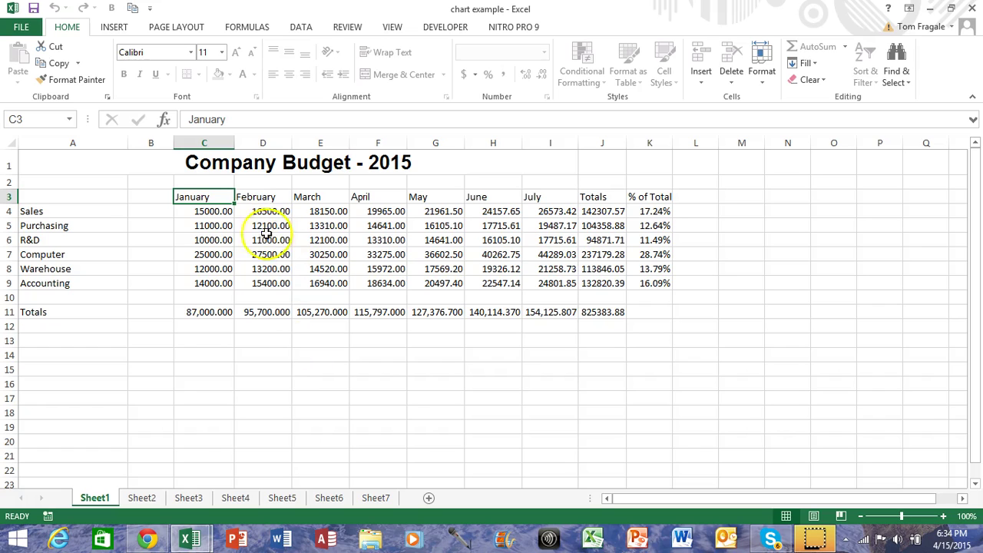
type("Jan")
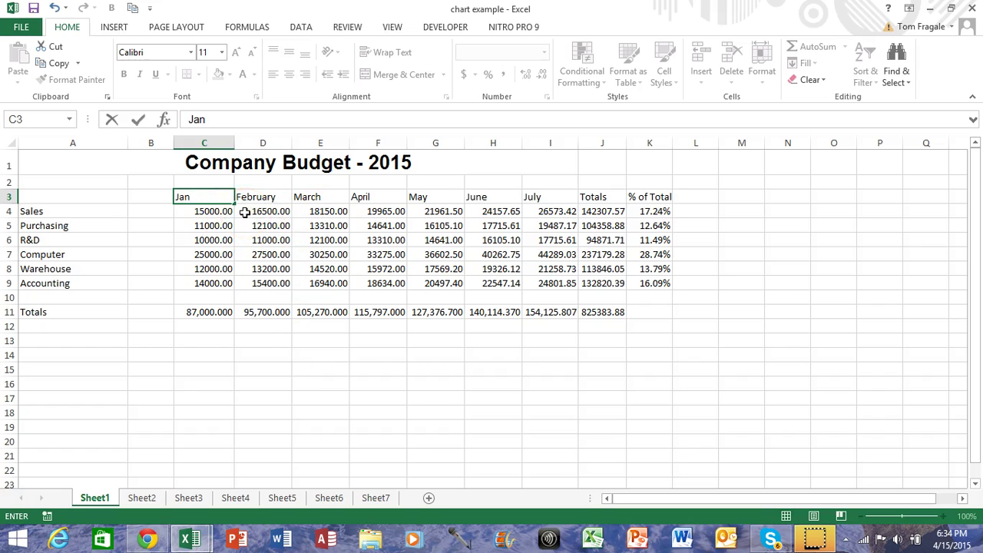
key("Return")
left_click(261, 198)
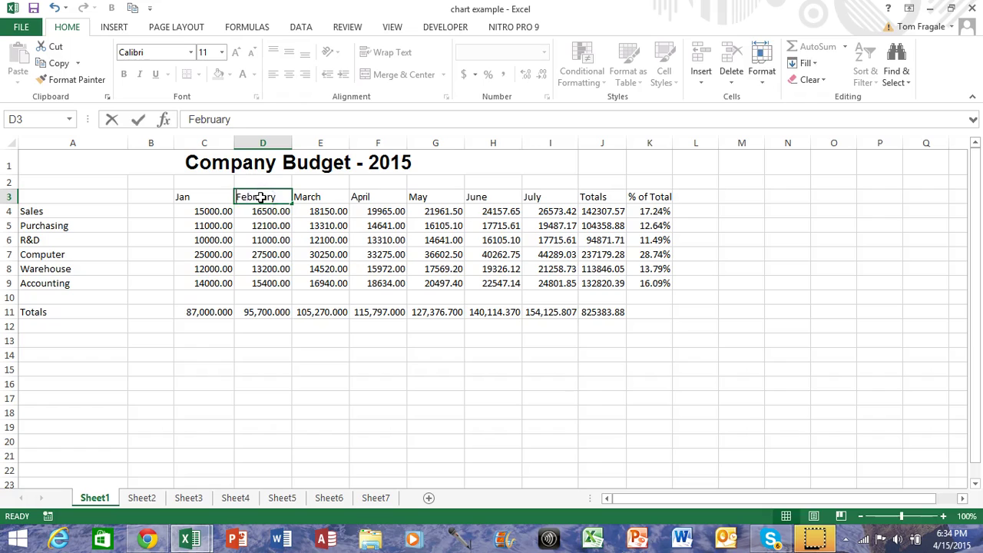
key("BackSpace")
type("Feb")
key("Return")
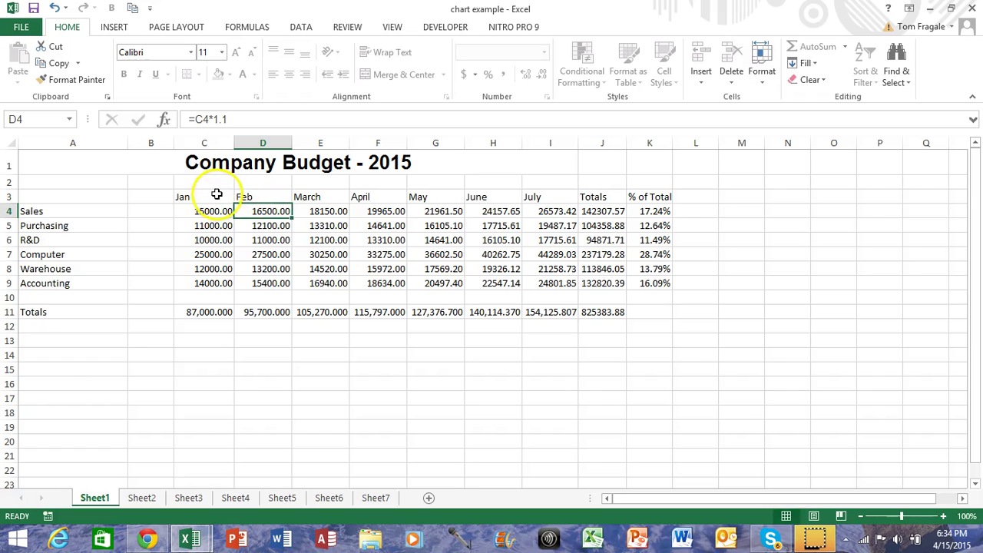
left_click(209, 197)
left_click_drag(233, 203, 572, 214)
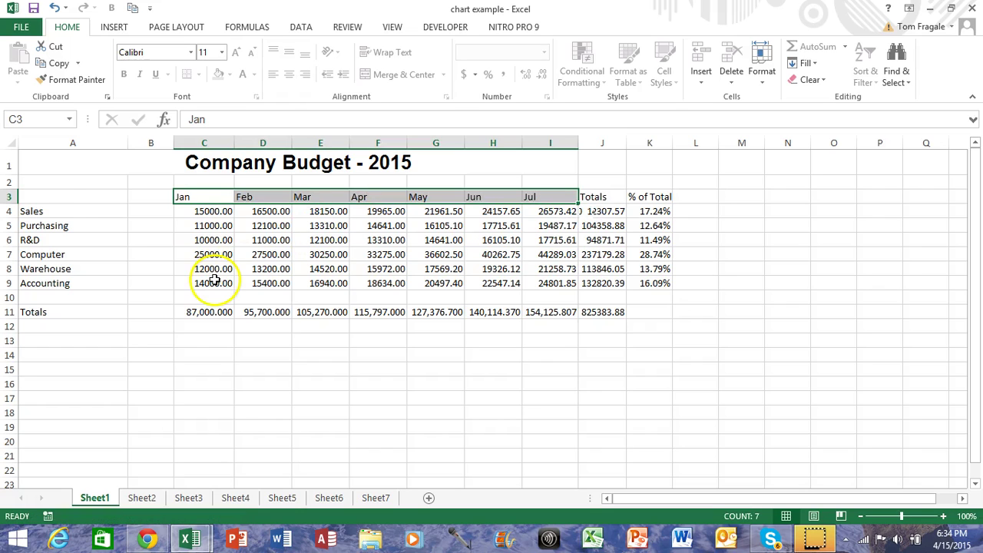
left_click(57, 212)
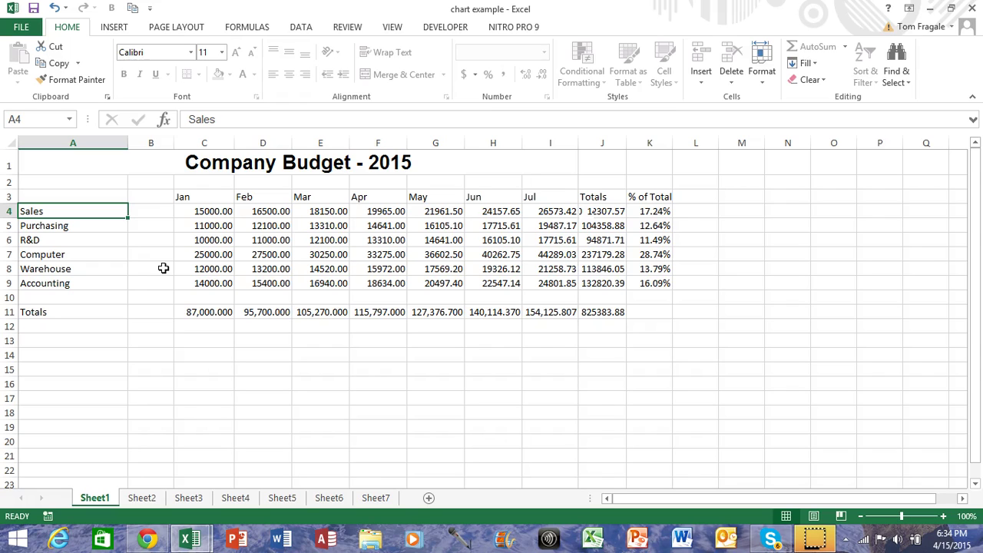
key("Delete")
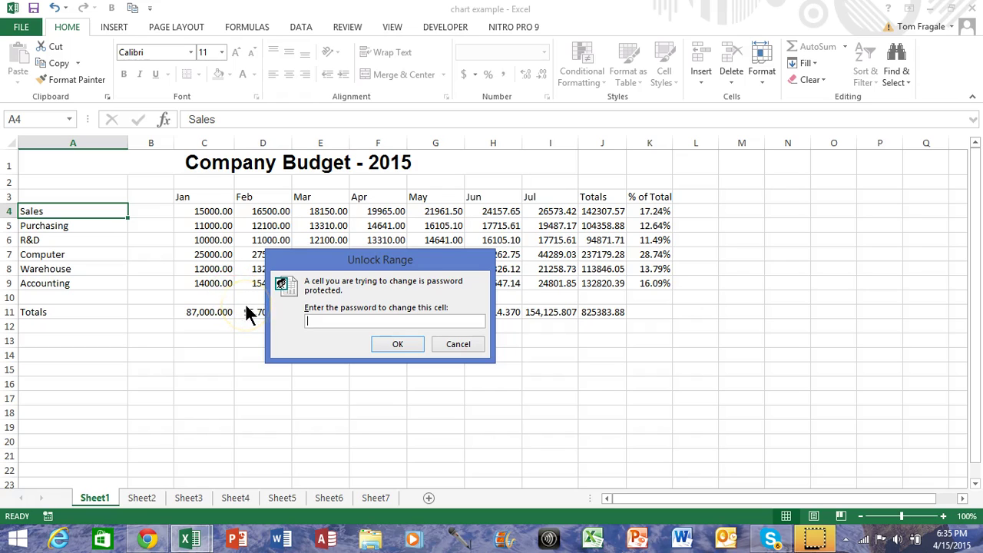
left_click(447, 346)
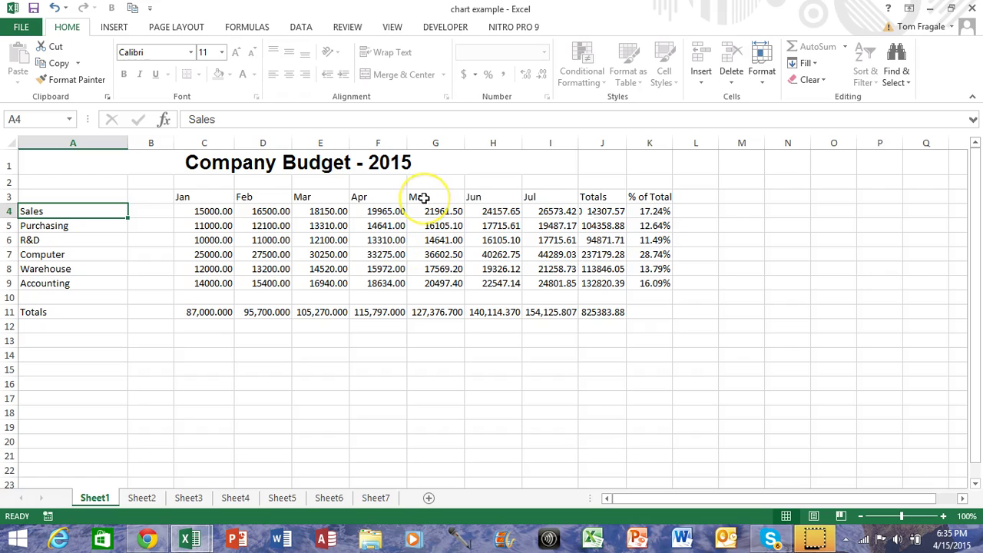
Step: Unprotect Sheet1 and display the edit ranges list showing Range1 to Range3
left_click(349, 27)
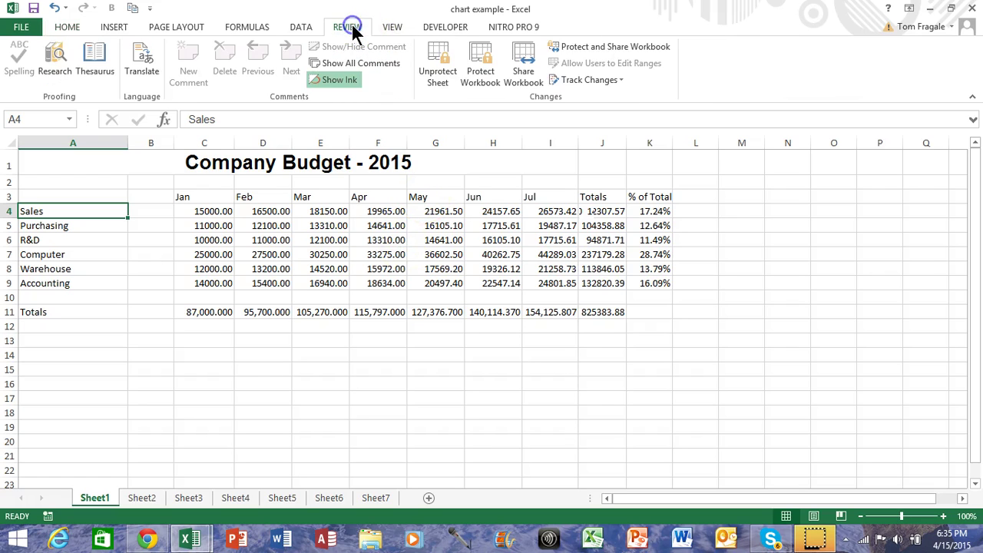
left_click(433, 71)
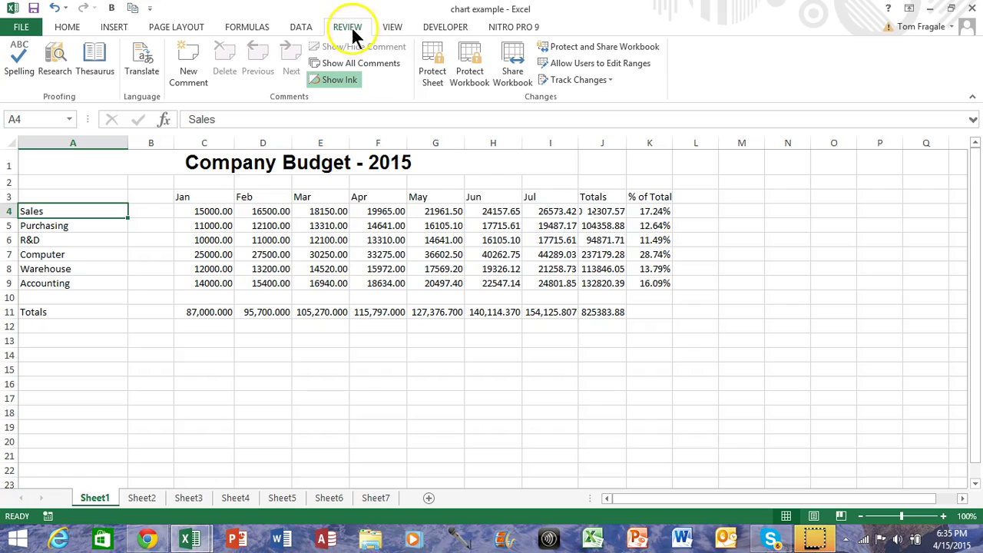
left_click(574, 65)
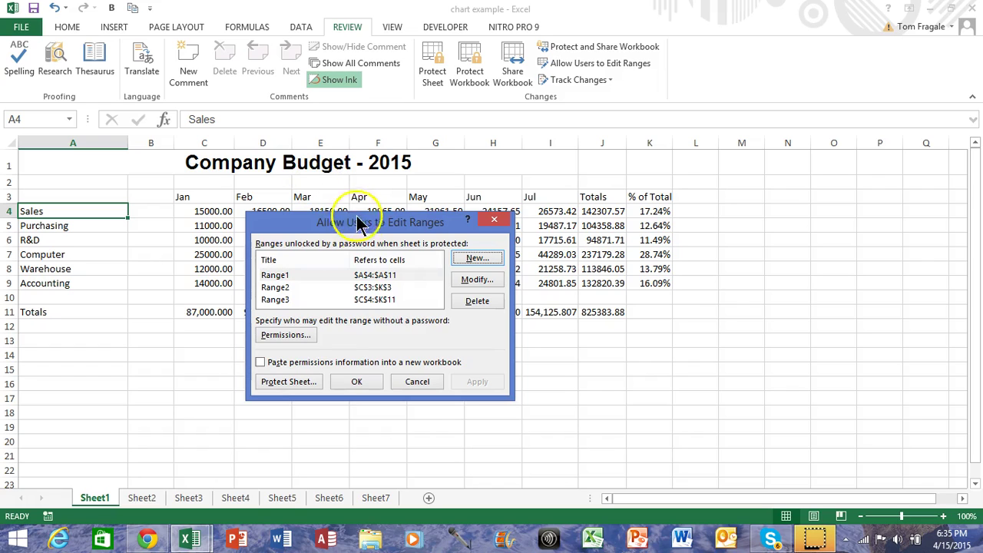
Step: Add a new edit range, Range4, covering the Totals row C11:J11 with a confirmed password
left_click(475, 260)
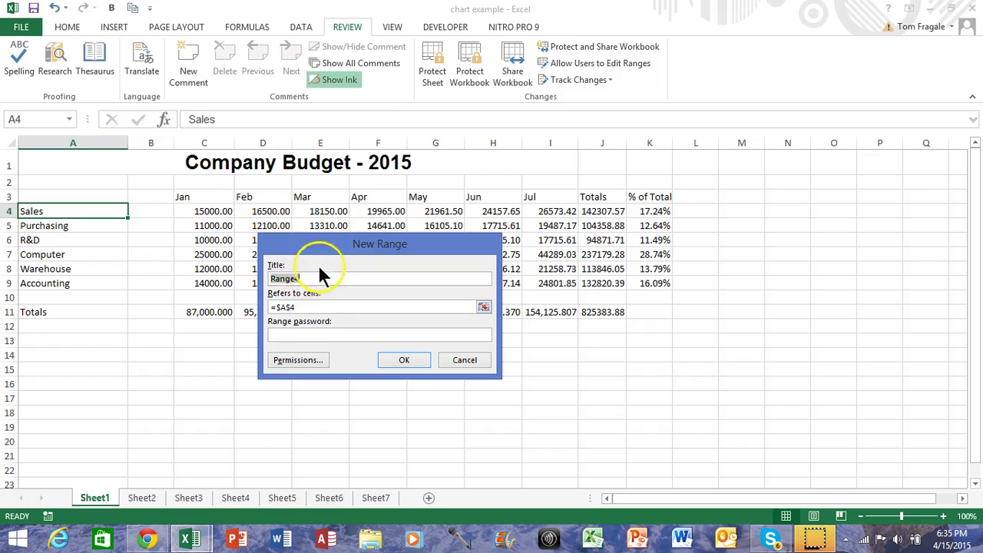
left_click(304, 305)
key("BackSpace")
key("BackSpace")
key("BackSpace")
key("BackSpace")
key("BackSpace")
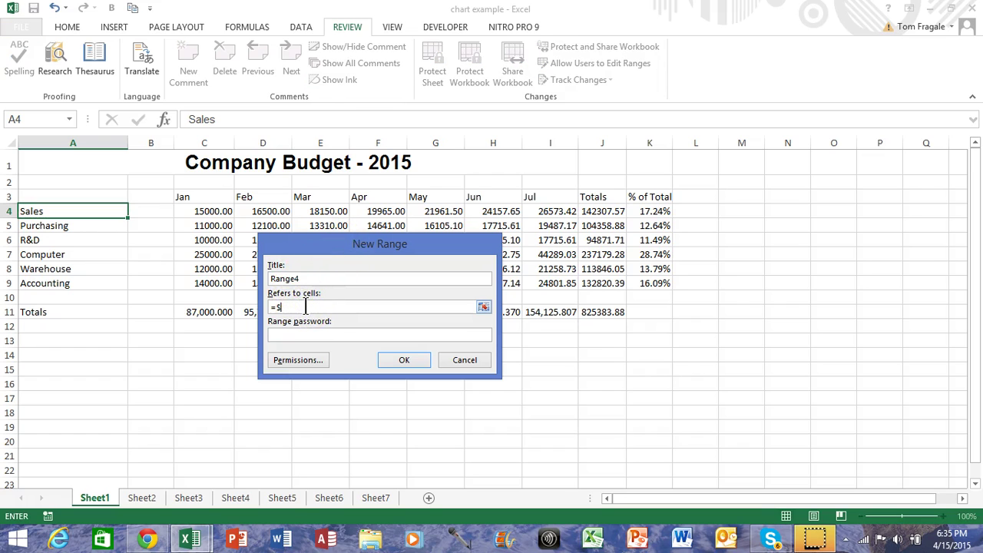
left_click_drag(301, 244, 258, 398)
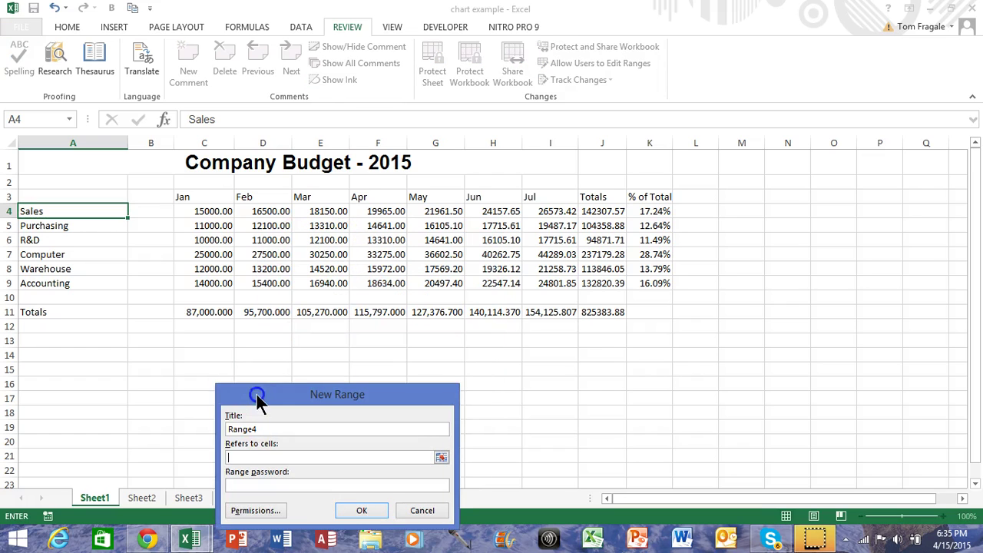
left_click_drag(203, 298, 621, 314)
left_click(331, 487)
type("*****")
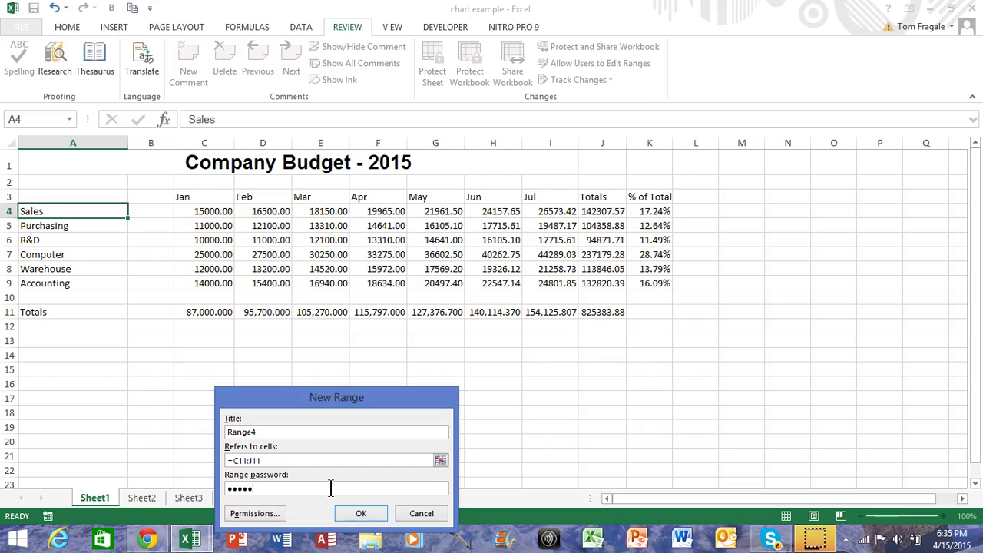
key("Return")
type("*****")
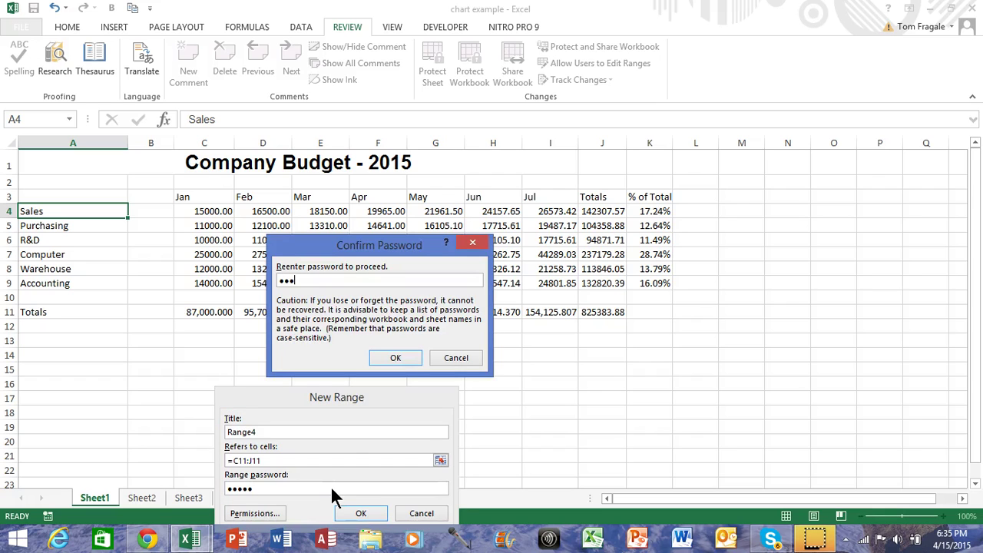
key("Return")
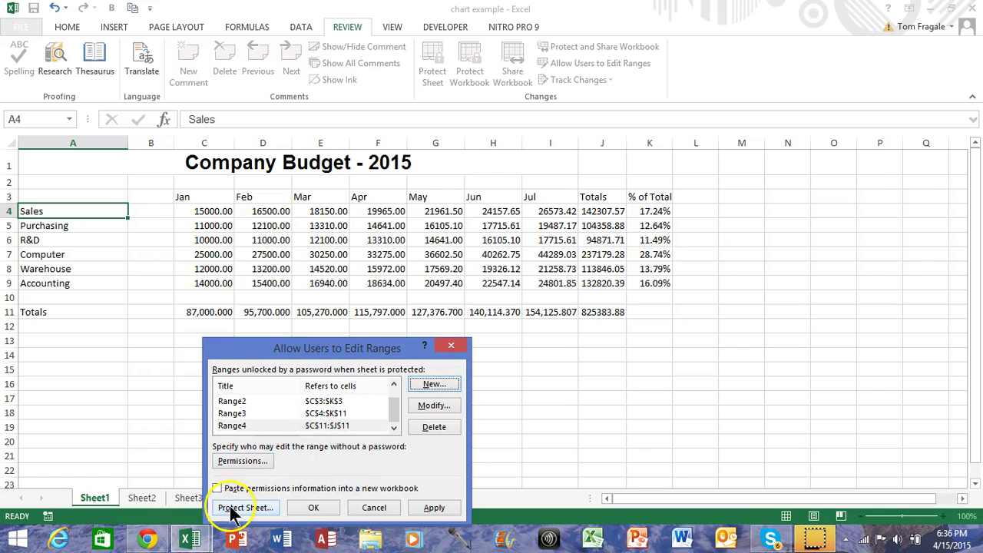
Step: Close the Allow Users to Edit Ranges list and select empty cell D14
left_click(313, 511)
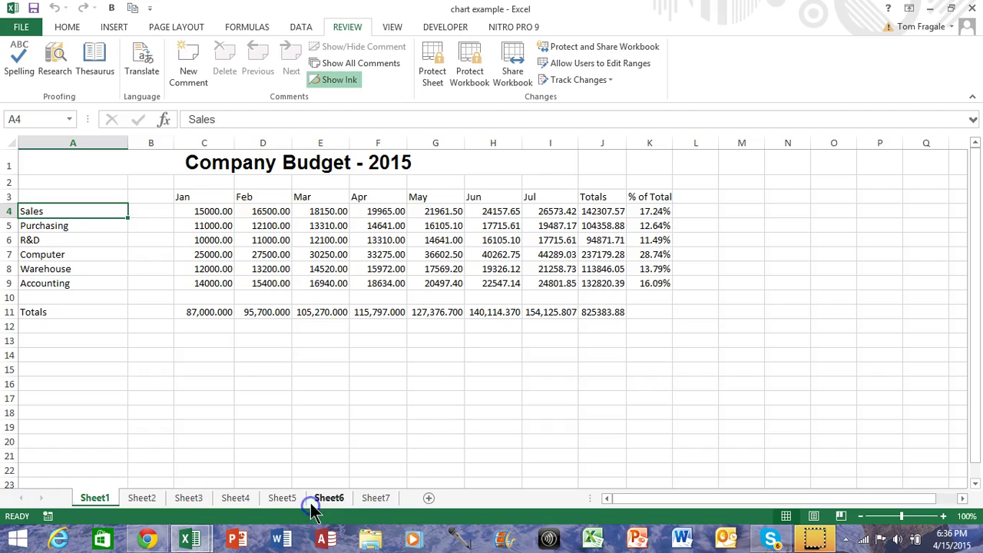
left_click(238, 354)
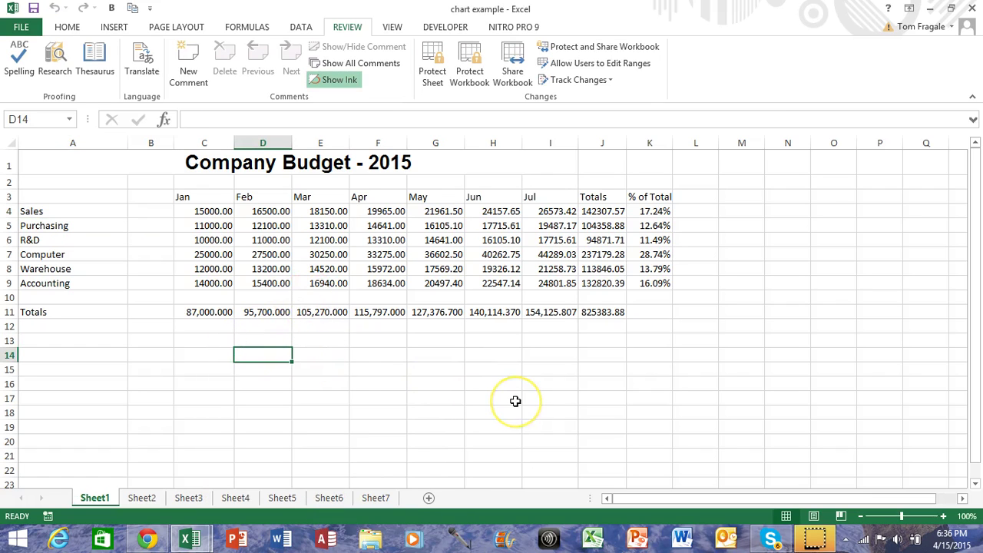
left_click(492, 229)
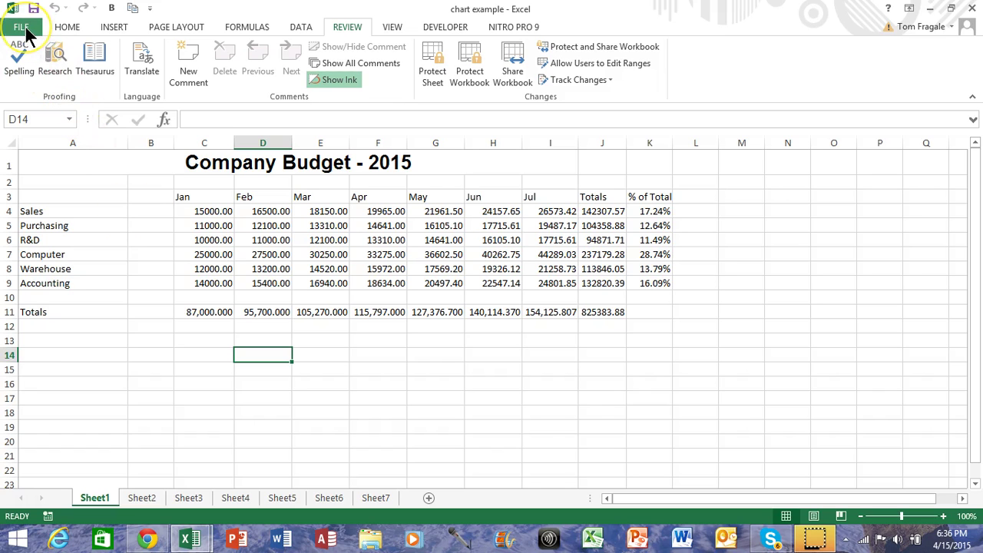
Step: Open General Options from the Tools menu of the Save As dialog
left_click(23, 29)
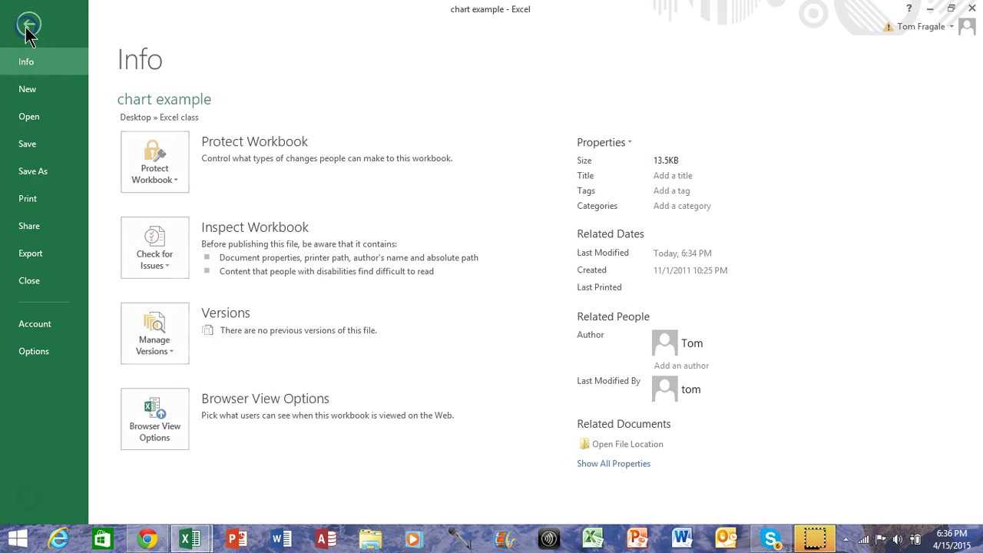
left_click(41, 180)
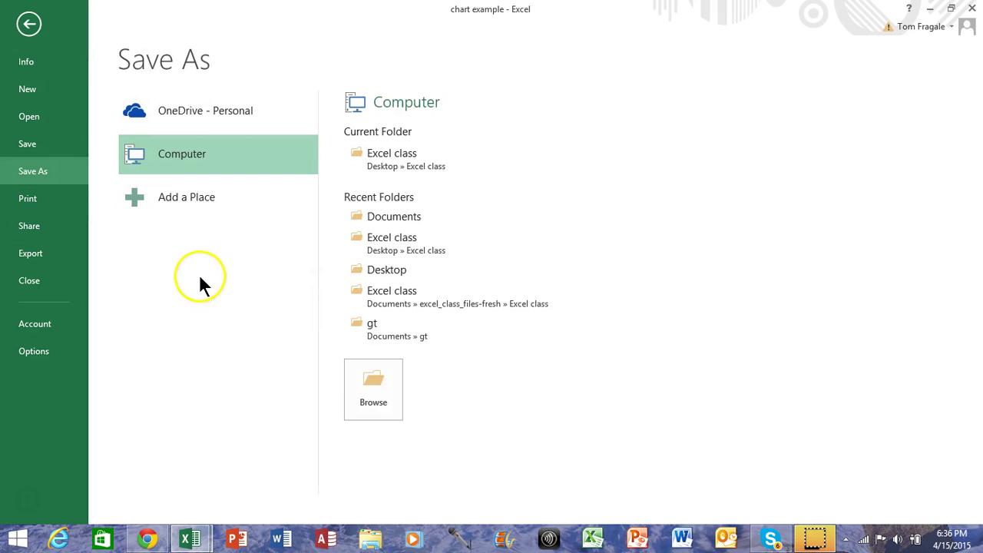
left_click(391, 401)
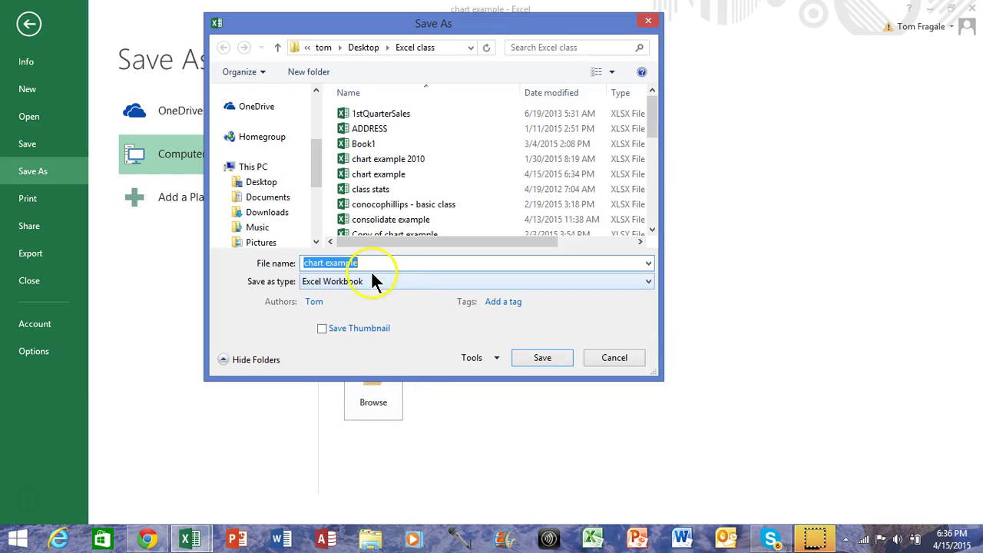
left_click_drag(340, 29, 308, 1)
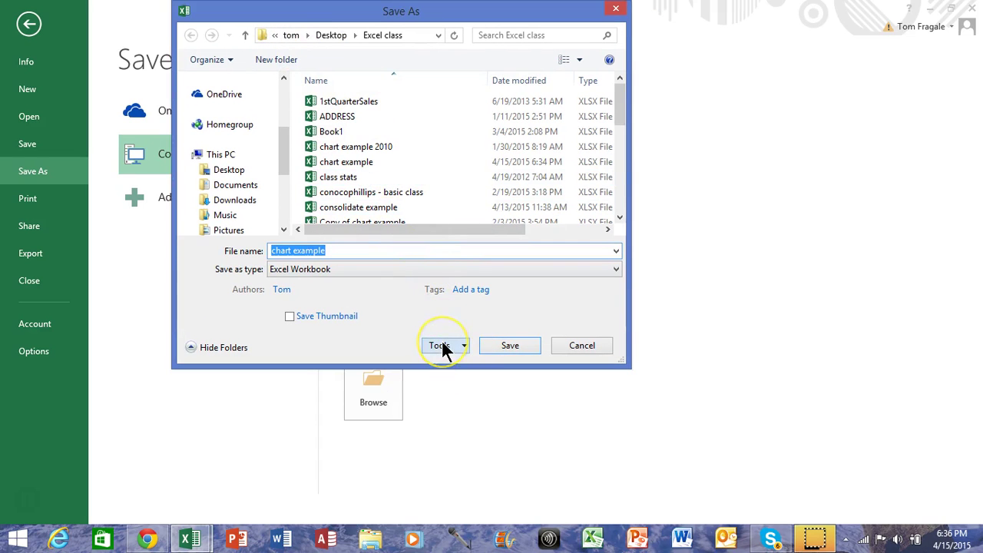
left_click(465, 352)
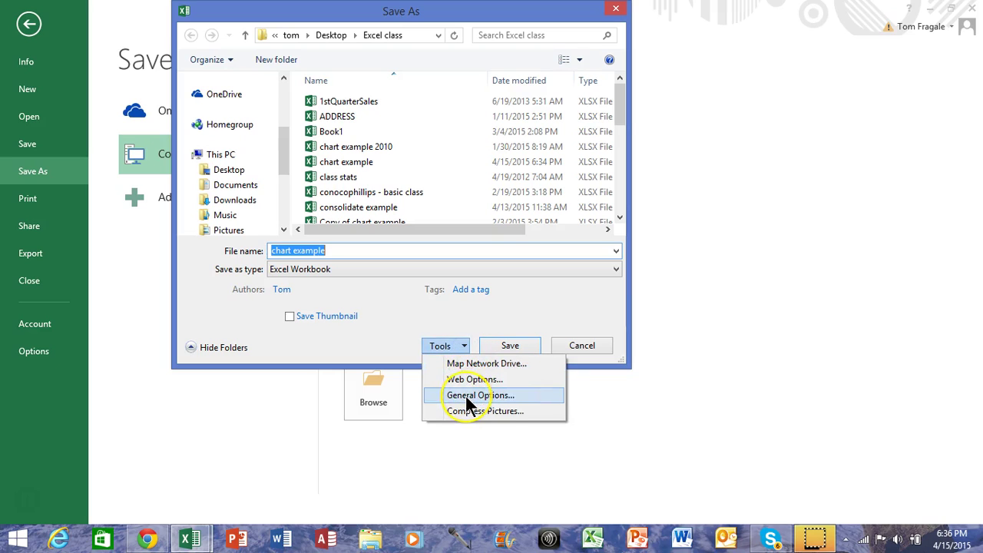
left_click(465, 396)
left_click(465, 395)
left_click_drag(337, 375, 412, 248)
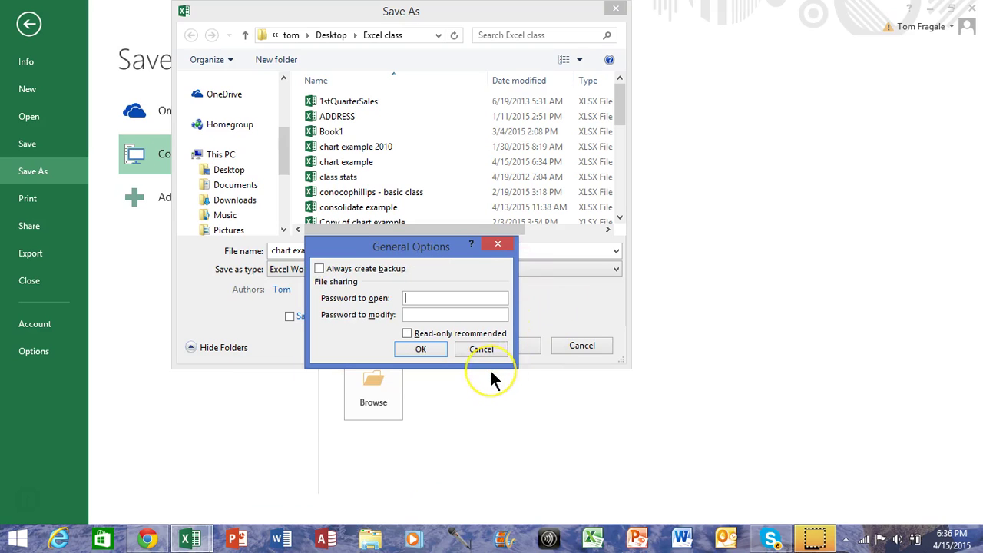
Step: Set a password to open and a password to modify, confirming each one
key("Tab")
left_click(408, 345)
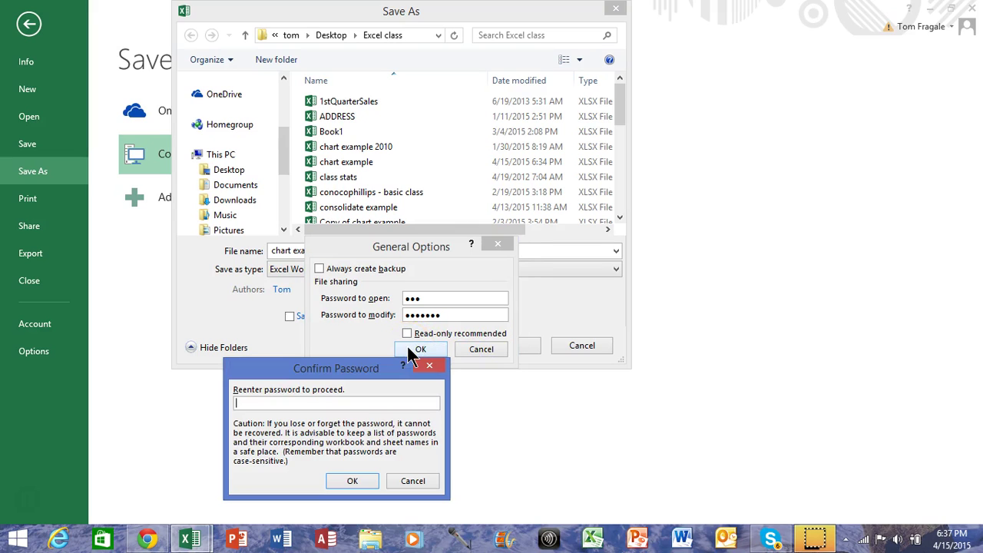
type("•••")
key("Return")
type("•••••")
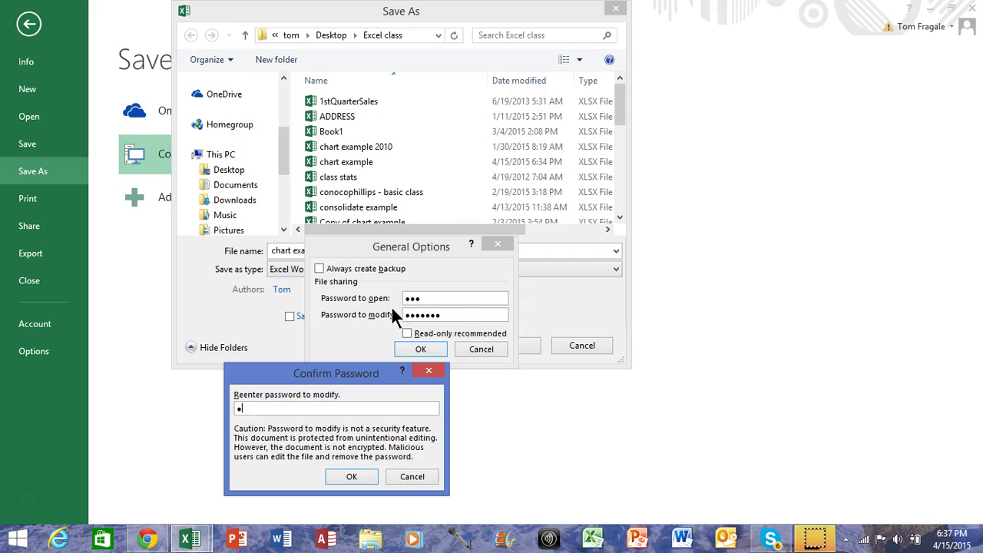
type("••")
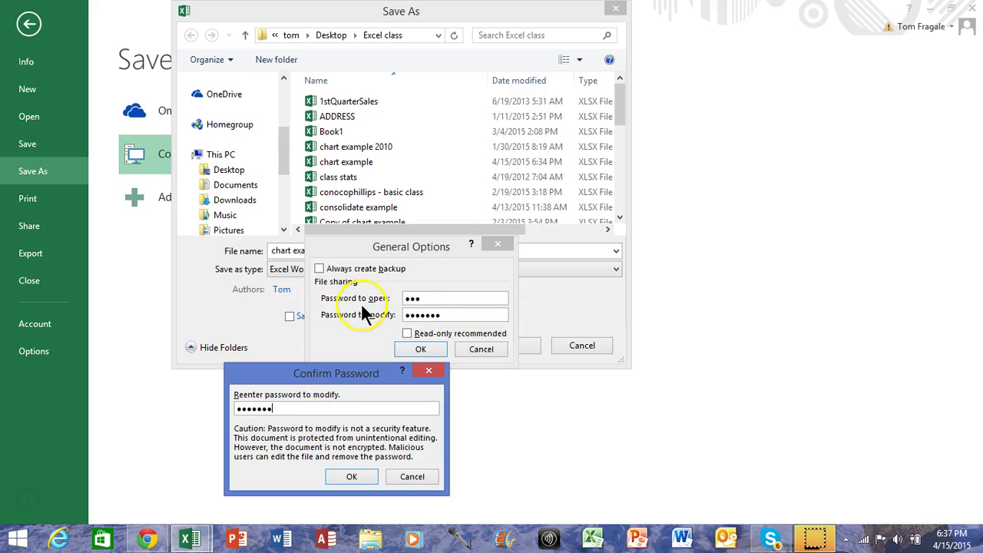
left_click(345, 477)
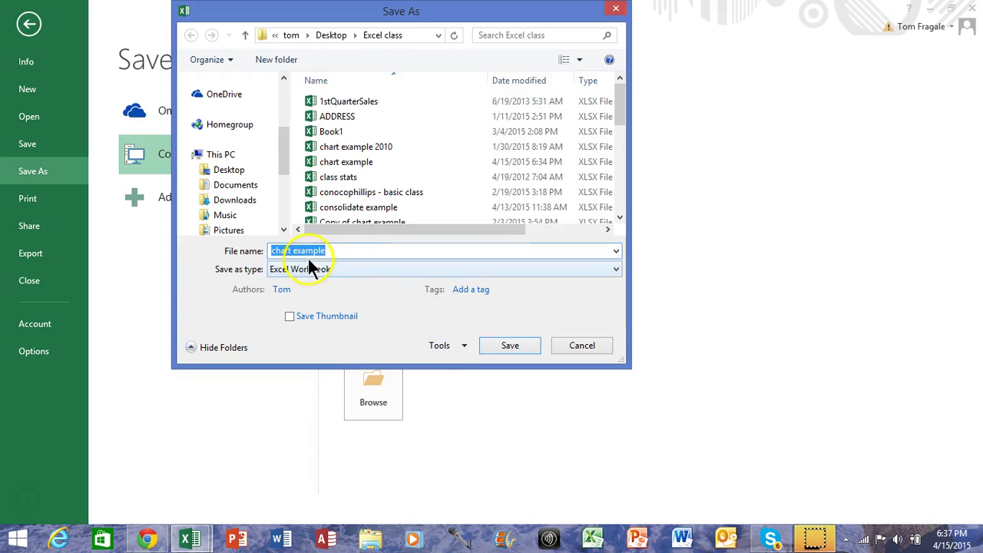
Step: Save chart example as an Excel Workbook in the Excel class folder
left_click(461, 344)
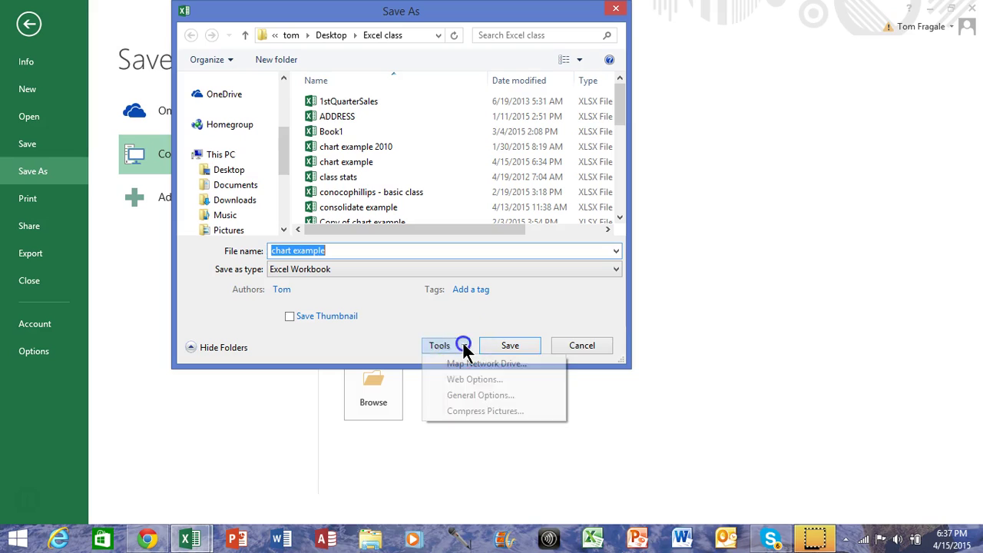
left_click(470, 397)
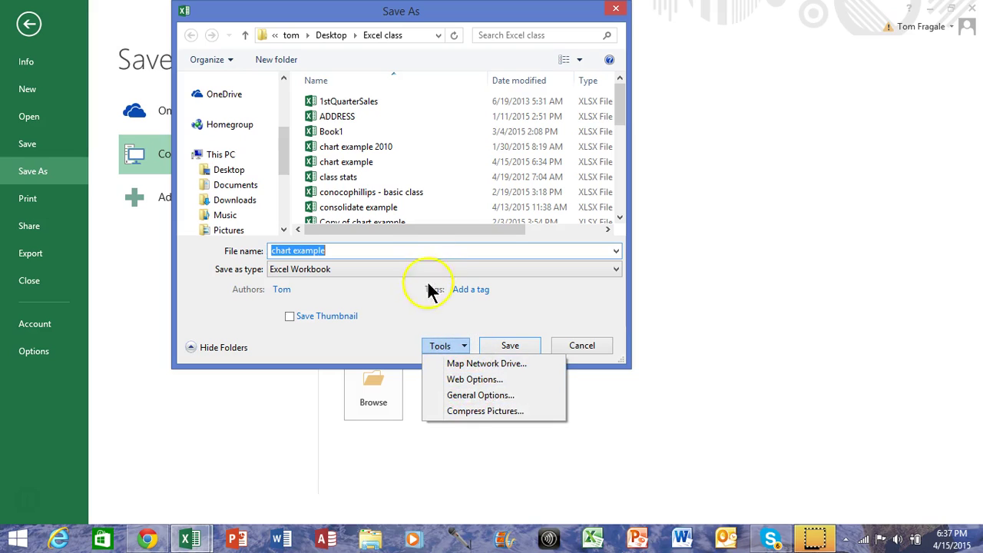
left_click(501, 345)
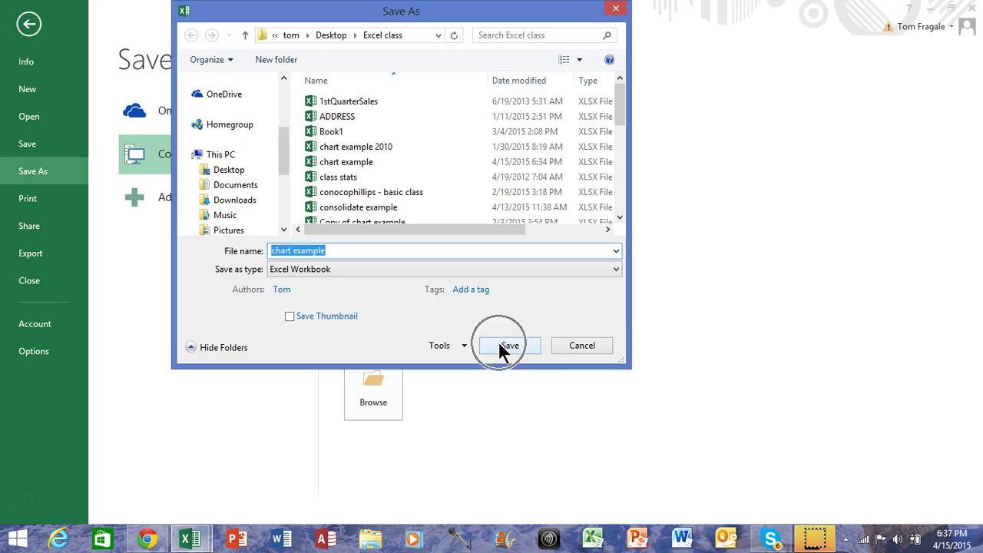
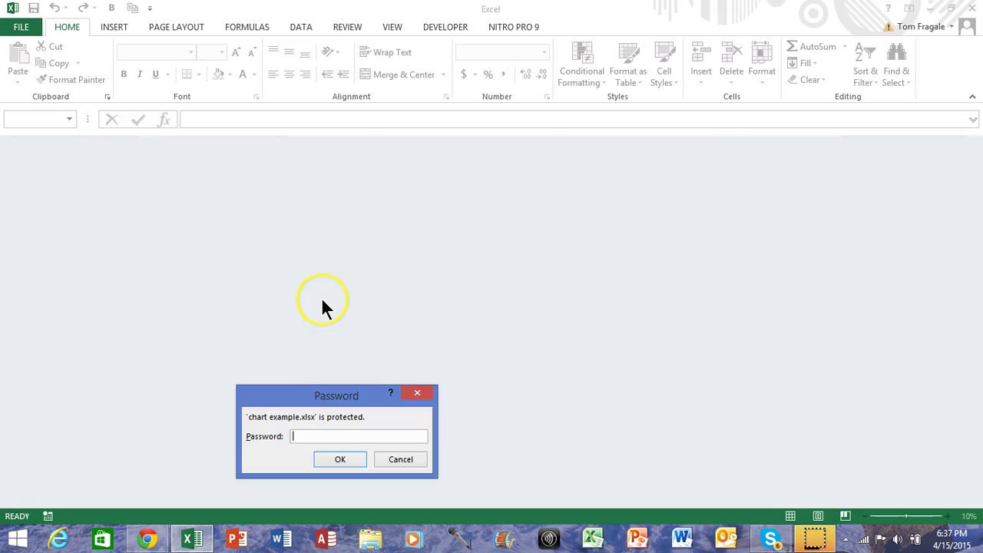
Step: Drag the chart example.xlsx password prompt aside, leaving the password field empty
left_click_drag(335, 400, 386, 262)
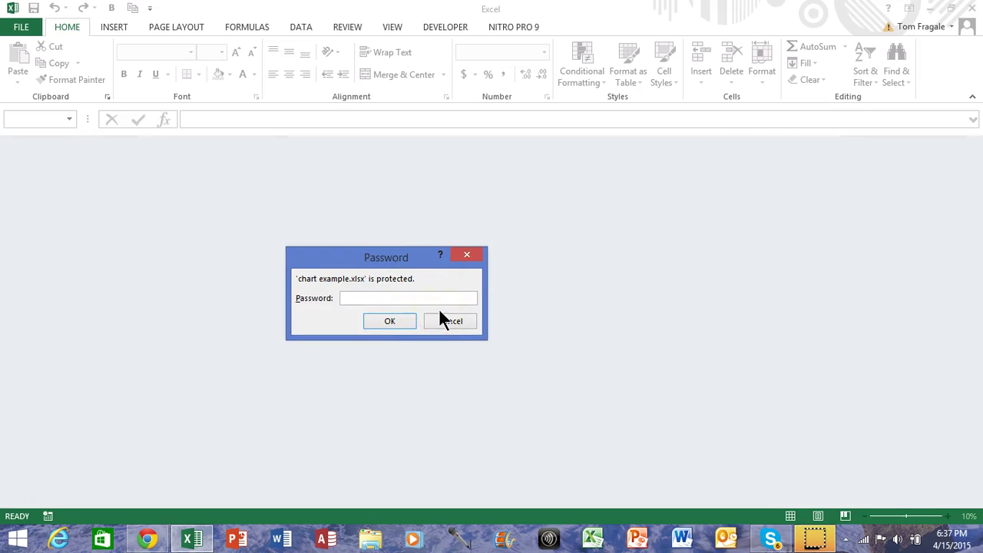
Step: Enter the workbook's opening password and open chart example as Read-Only
left_click(380, 299)
left_click(373, 305)
left_click(352, 392)
key("Return")
left_click(374, 212)
left_click_drag(369, 245, 404, 168)
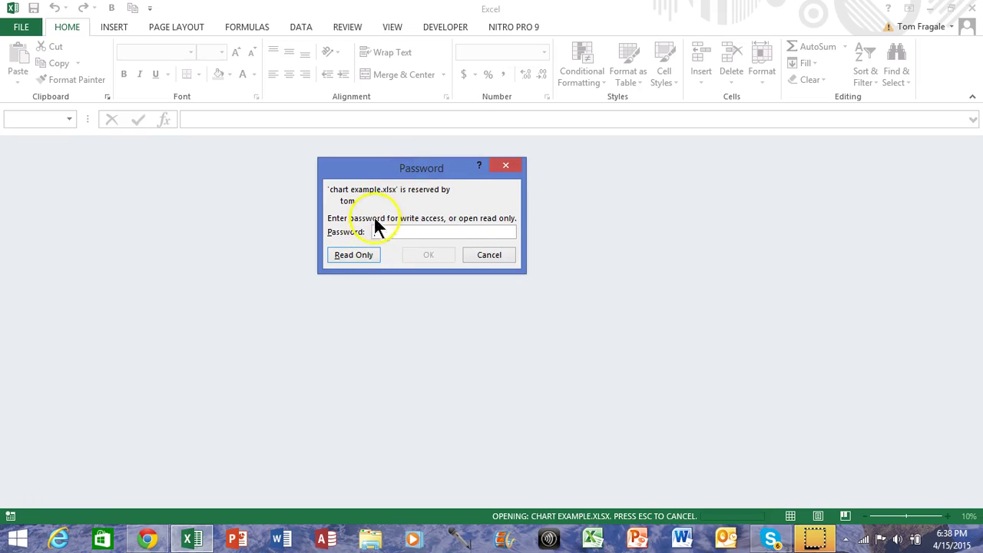
left_click(353, 255)
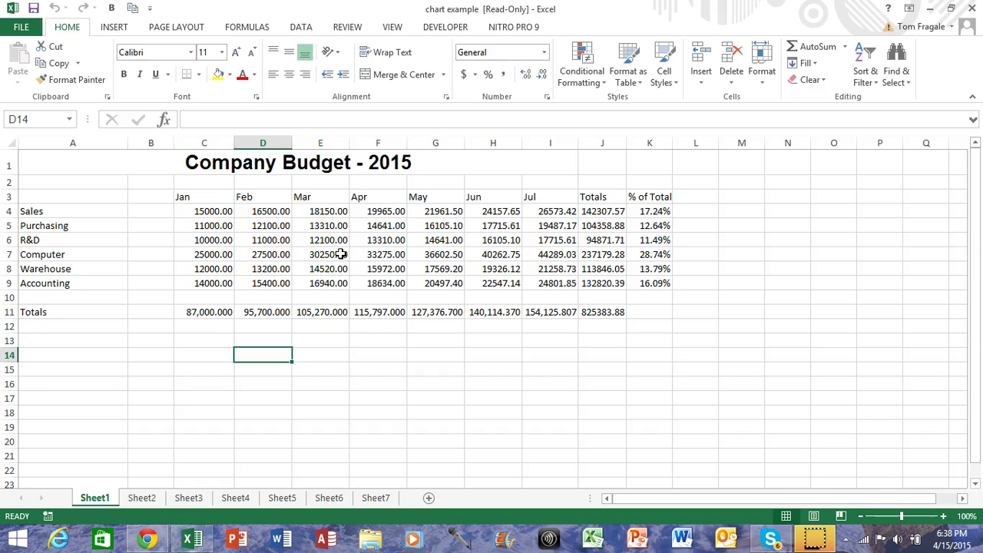
Step: Change January Sales in C4 to 18000 and try saving the read-only workbook
left_click(515, 19)
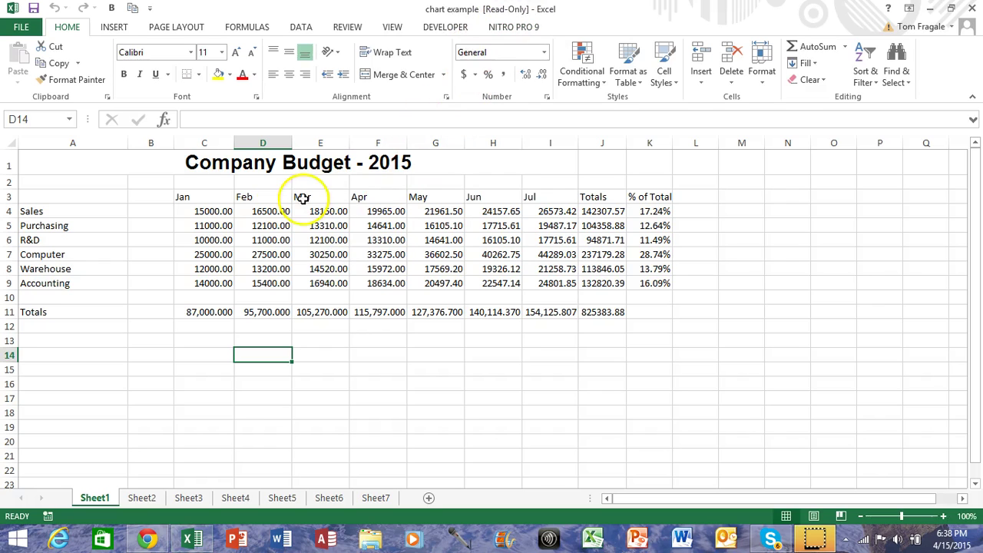
left_click(199, 222)
left_click(201, 211)
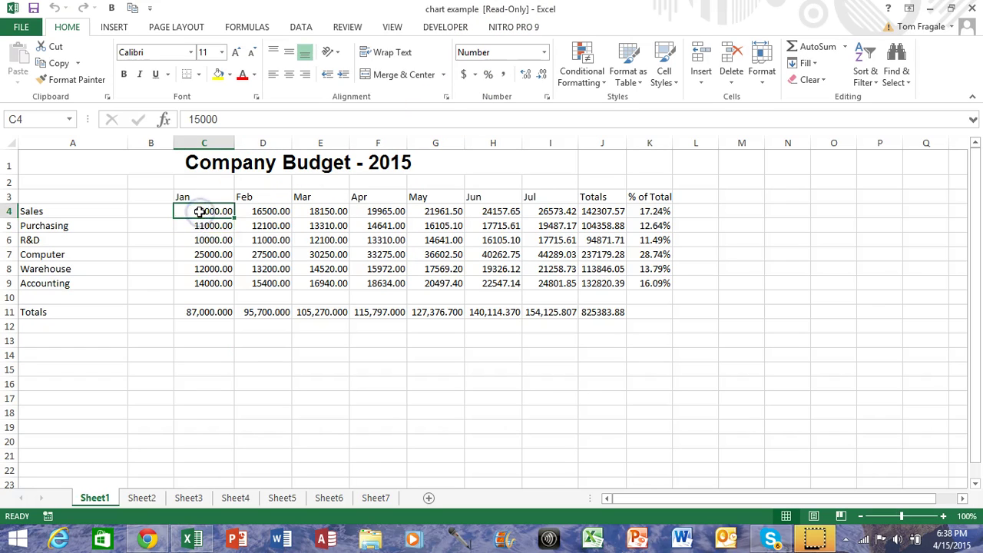
type("18000")
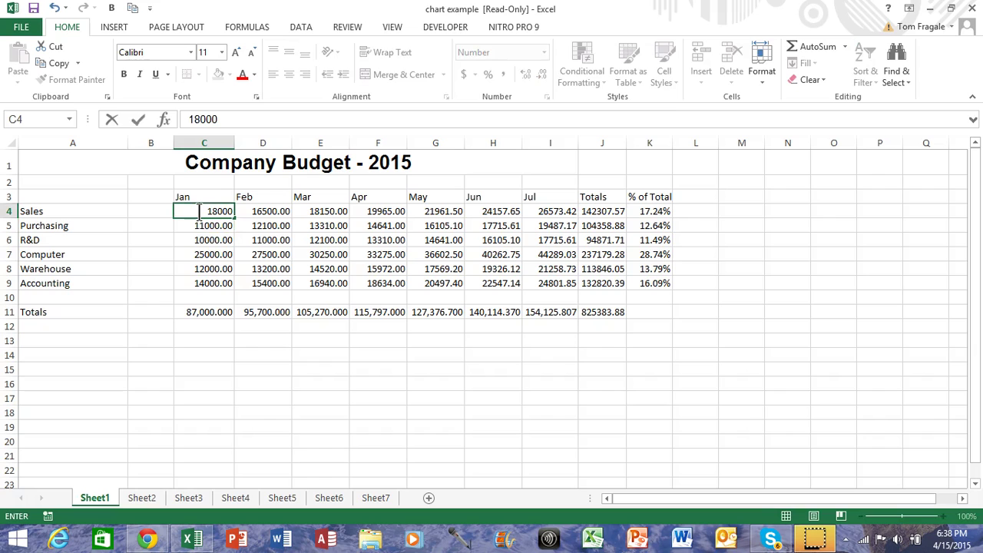
key("Return")
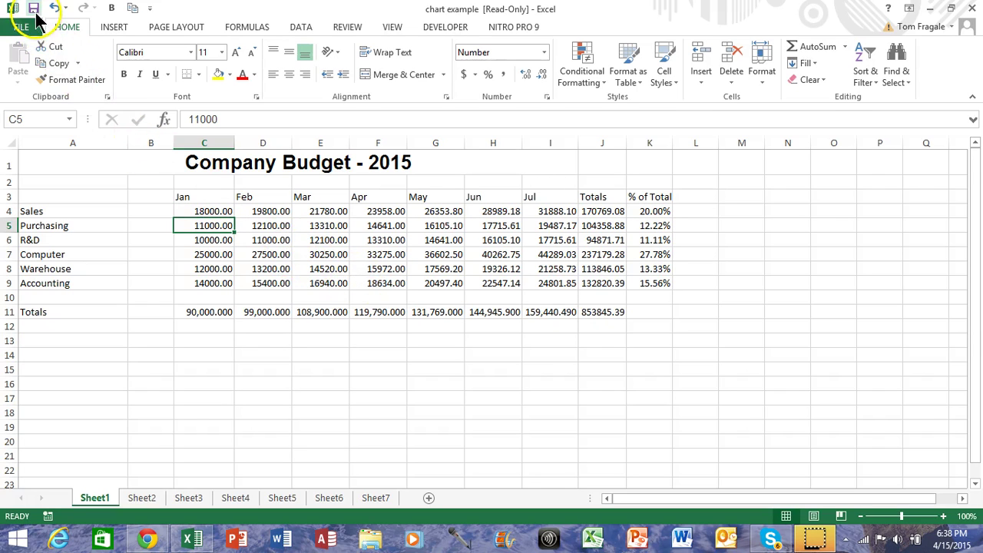
left_click(36, 14)
left_click(34, 9)
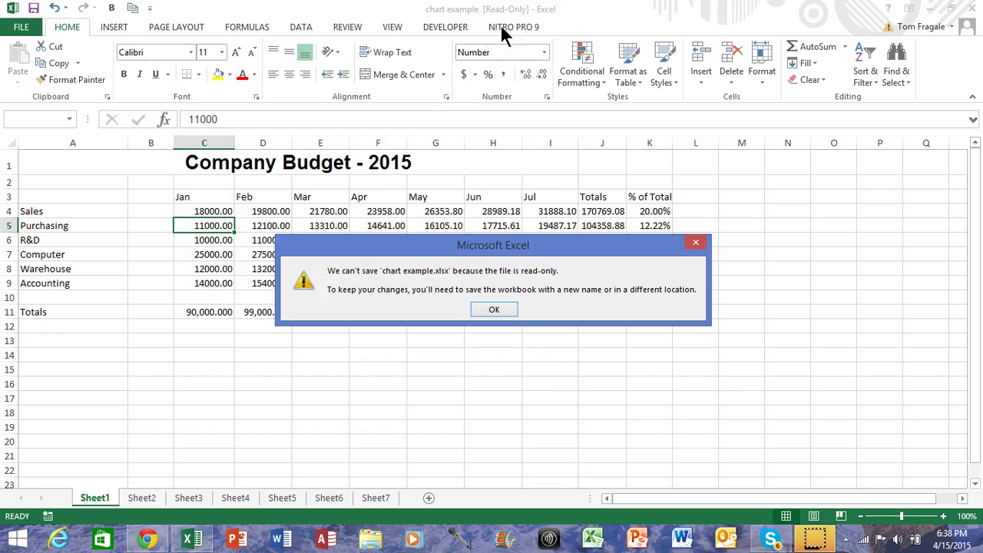
Step: Dismiss the warning, quit Excel without saving, then relaunch it and reopen chart example from Recent
left_click(496, 311)
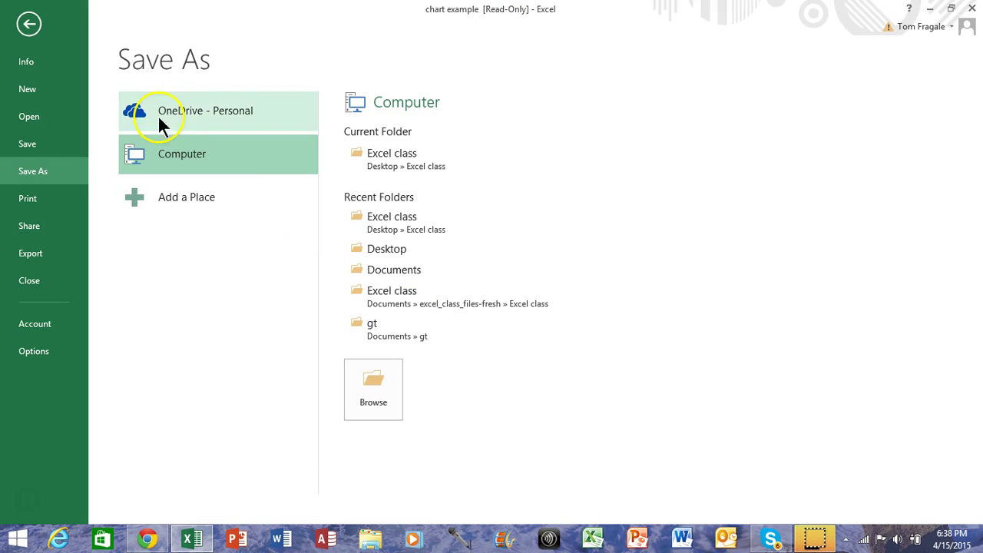
left_click(31, 24)
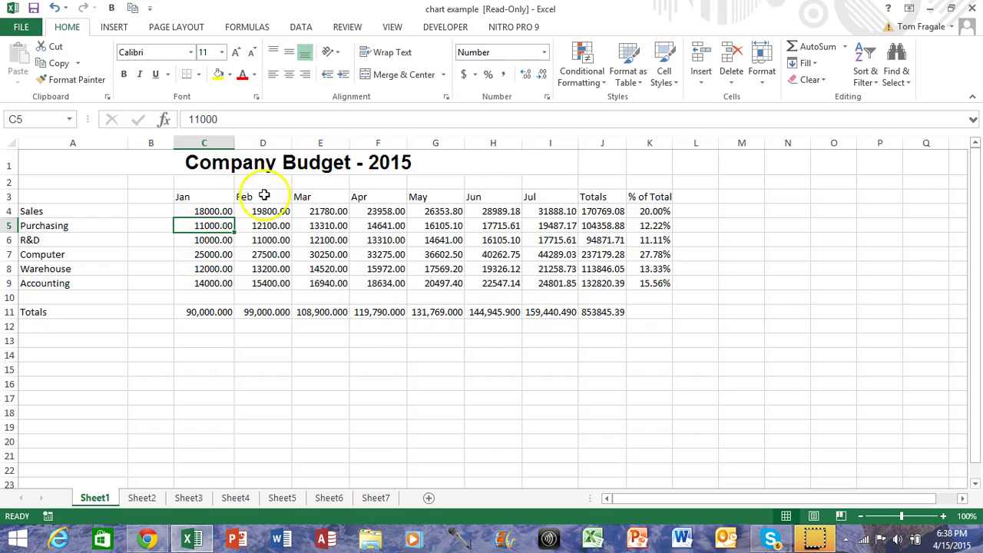
left_click(971, 8)
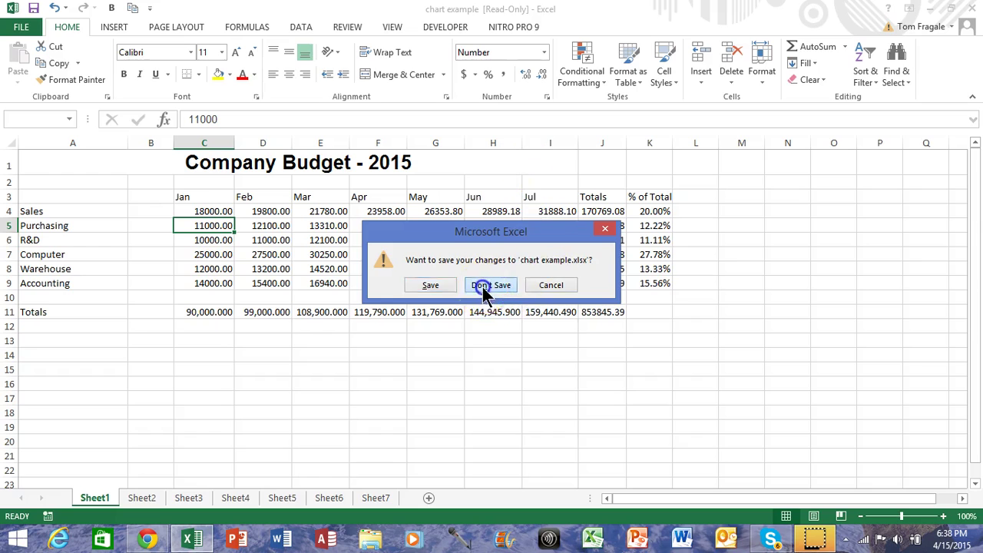
left_click(491, 285)
left_click(191, 539)
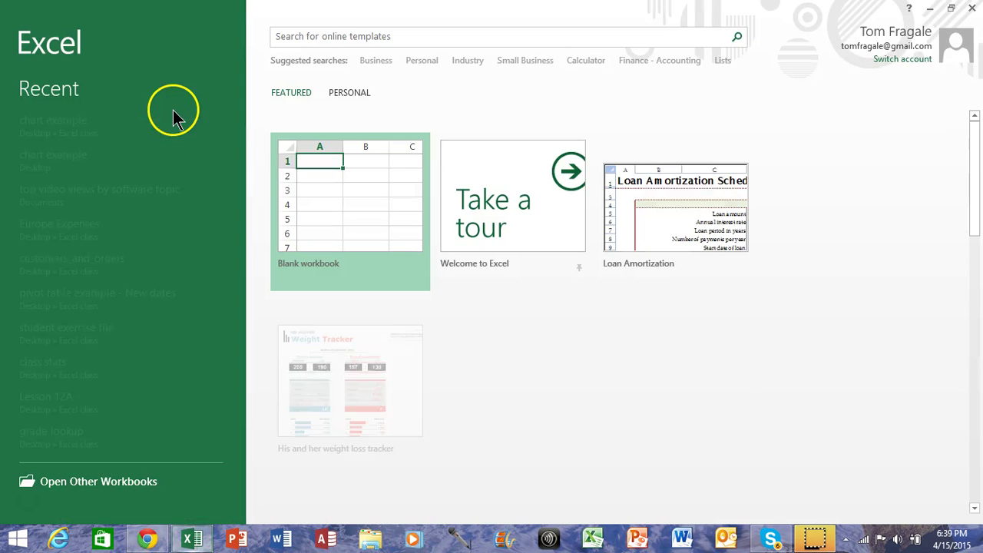
left_click(71, 127)
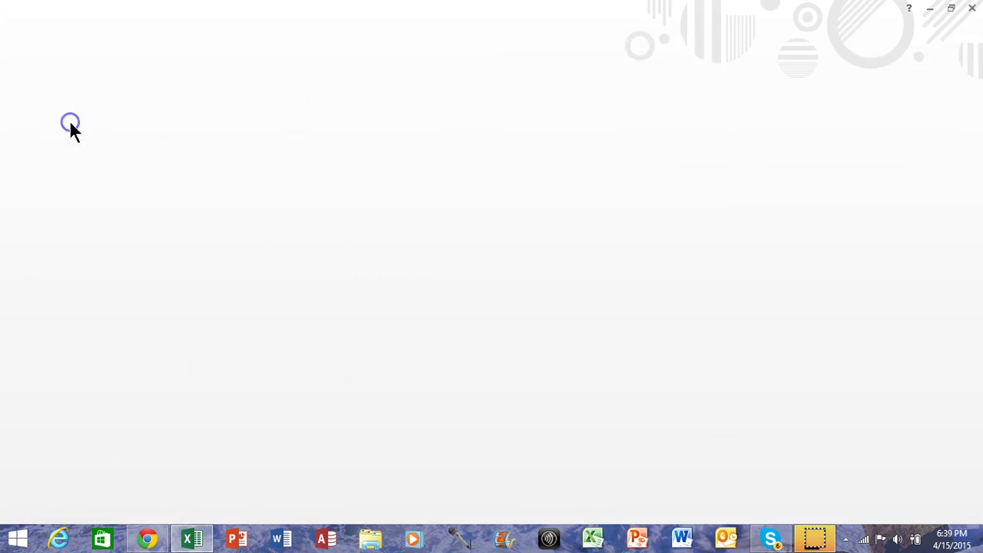
Step: Enter the open password and then the modify password to regain full write access
type("pass")
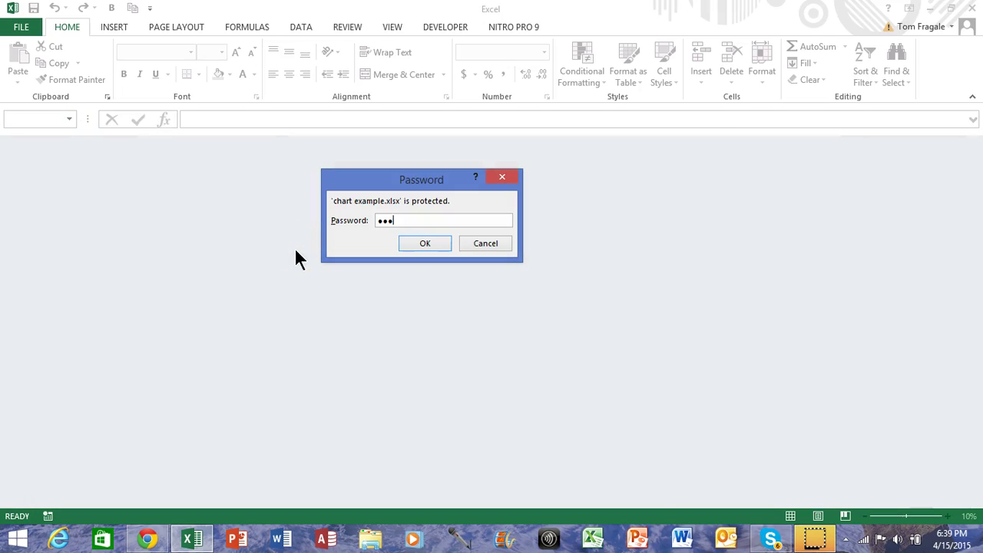
key("Return")
key("Return")
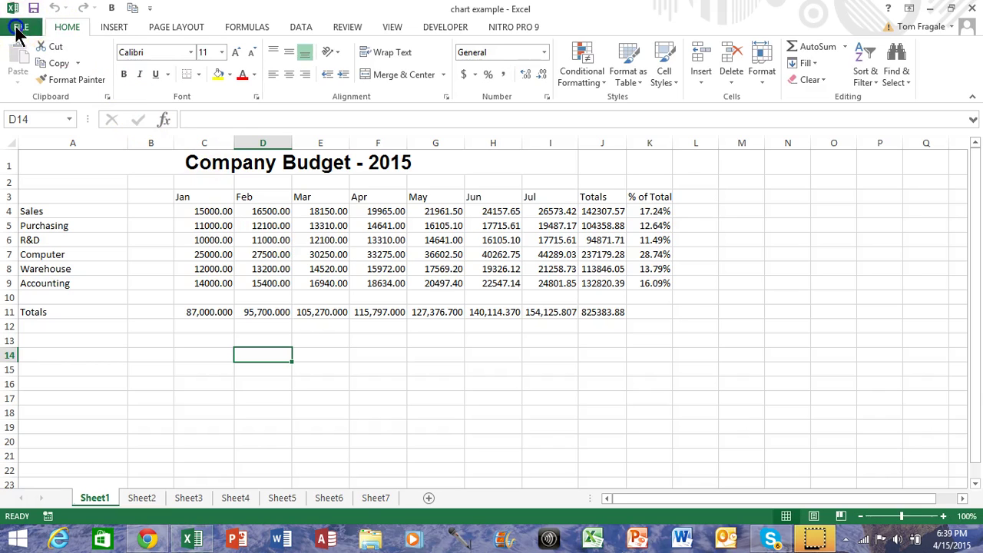
Step: Bring up General Options through Save As > Computer > Browse > Tools
left_click(20, 27)
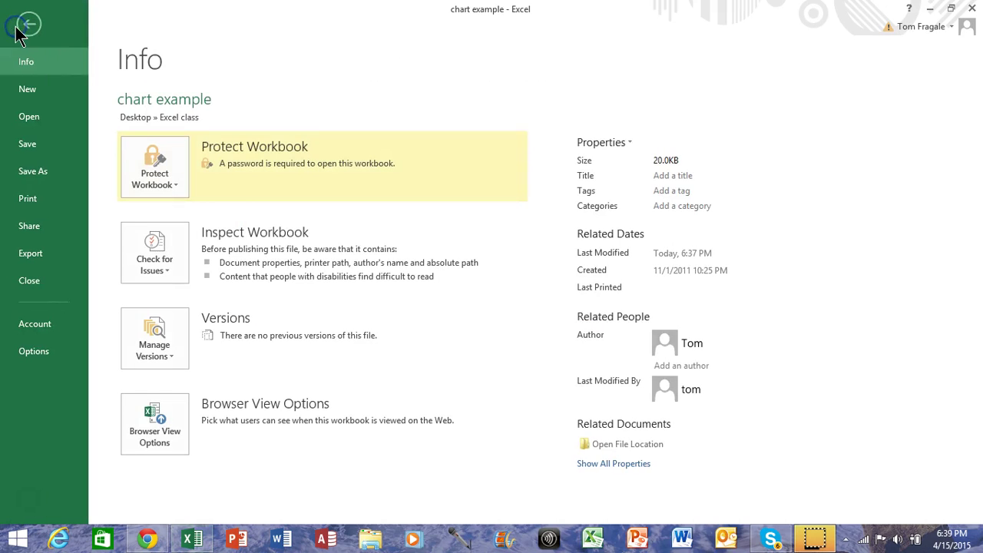
left_click(29, 177)
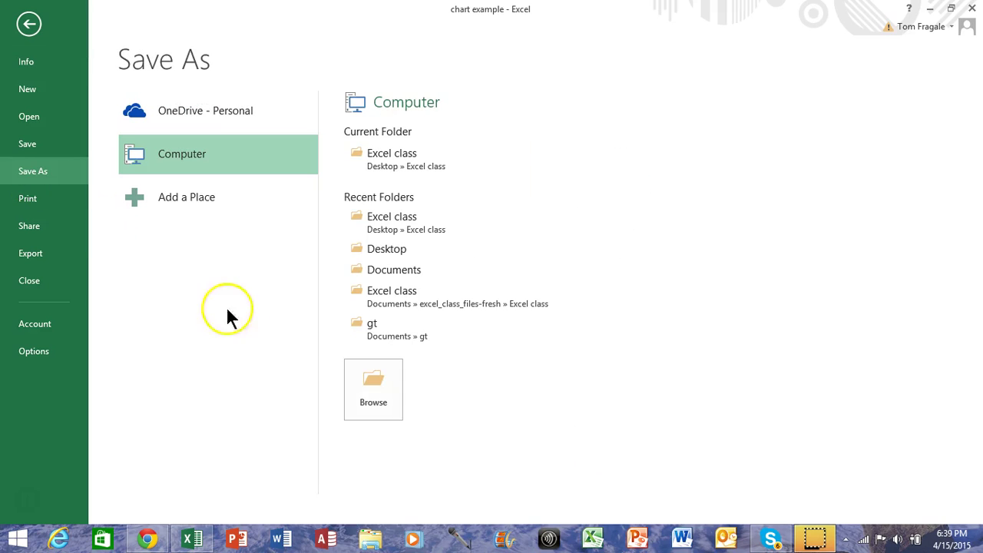
left_click(379, 391)
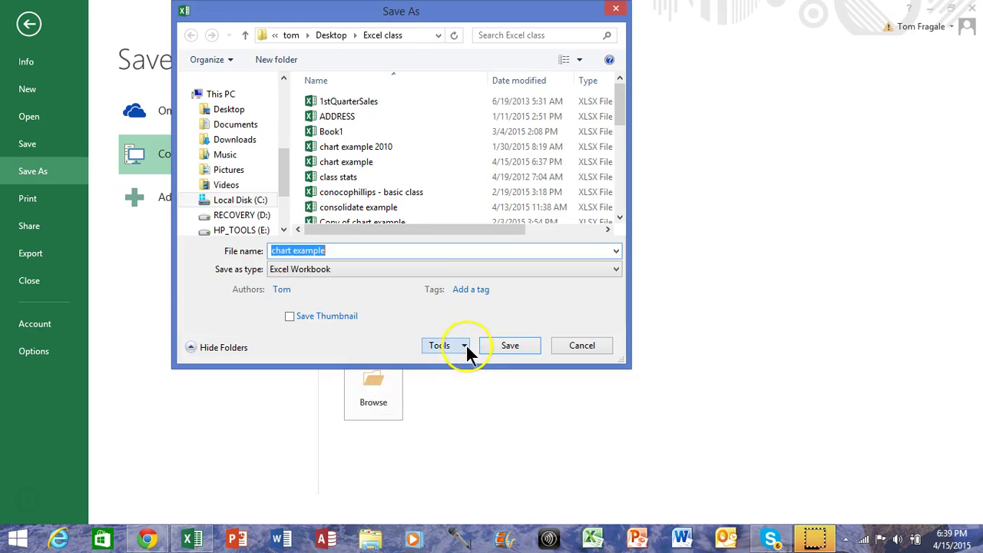
left_click(464, 345)
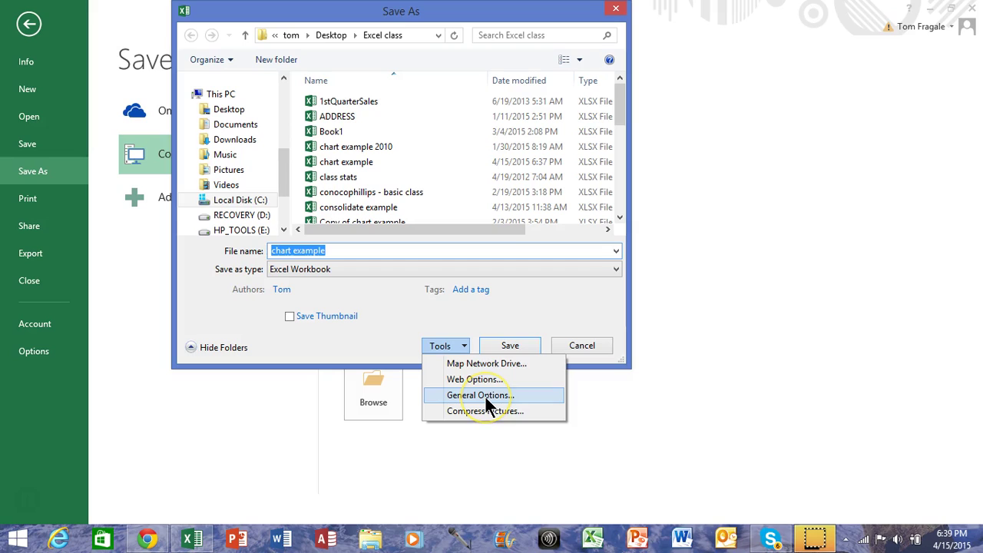
left_click(481, 395)
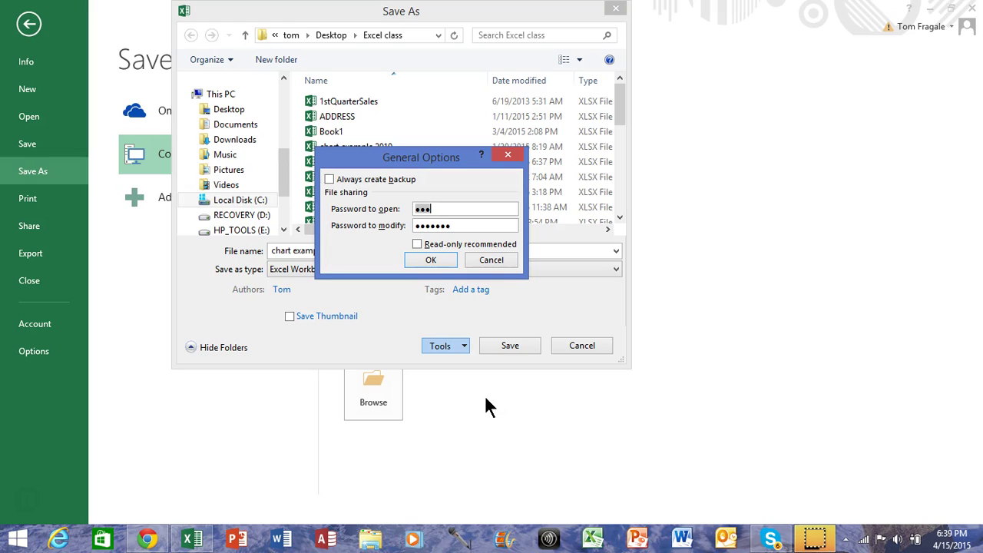
Step: Clear both the open and modify passwords, then save over the existing chart example.xlsx
key("BackSpace")
key("Tab")
key("BackSpace")
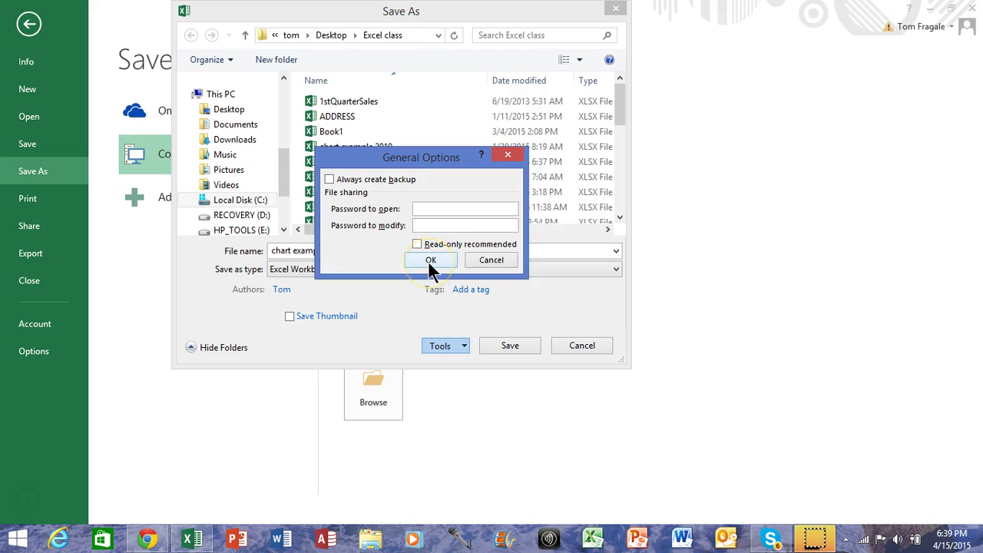
left_click(430, 261)
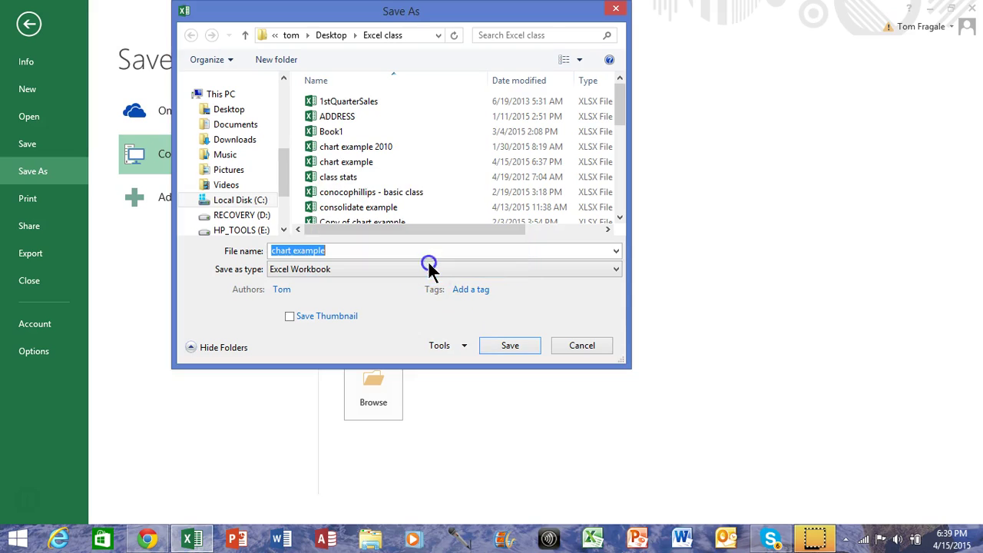
left_click(503, 345)
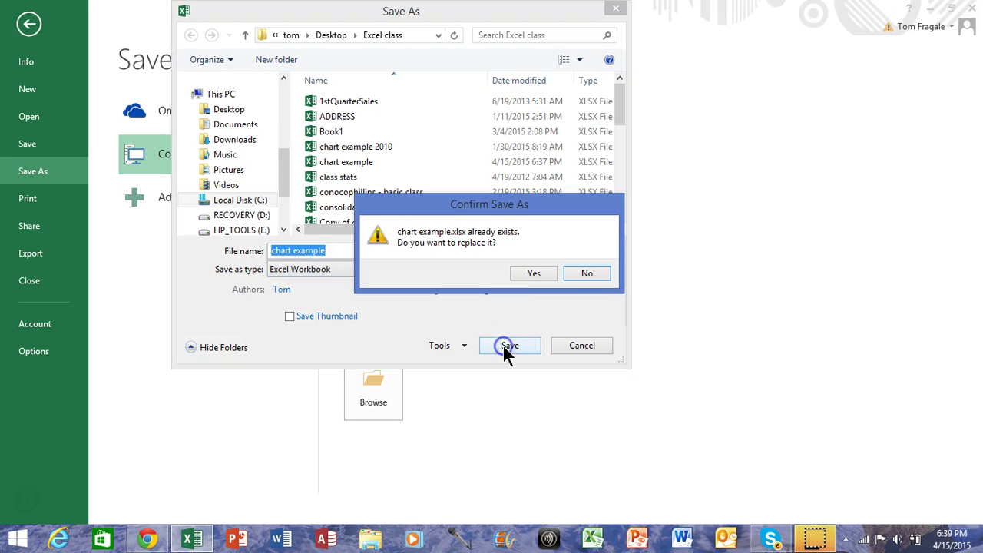
left_click(532, 275)
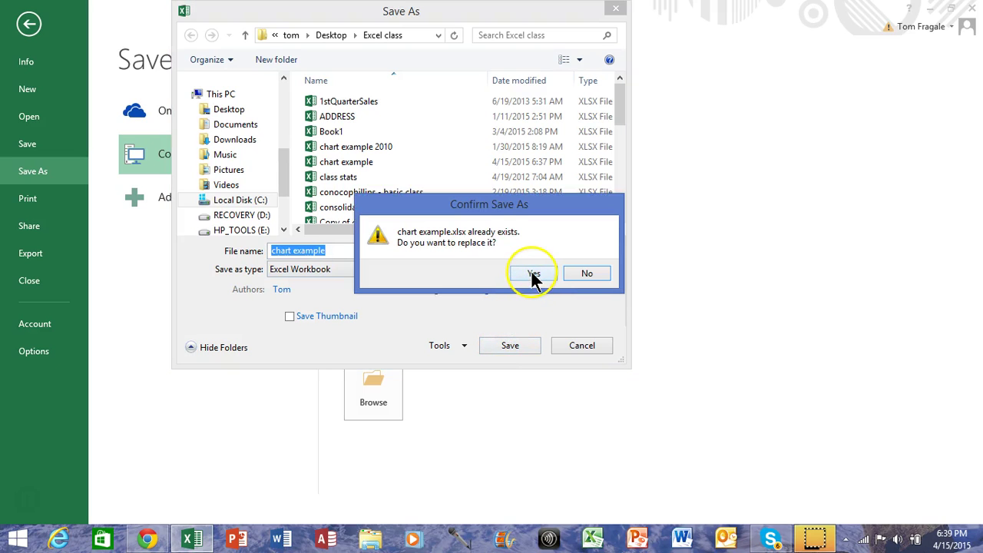